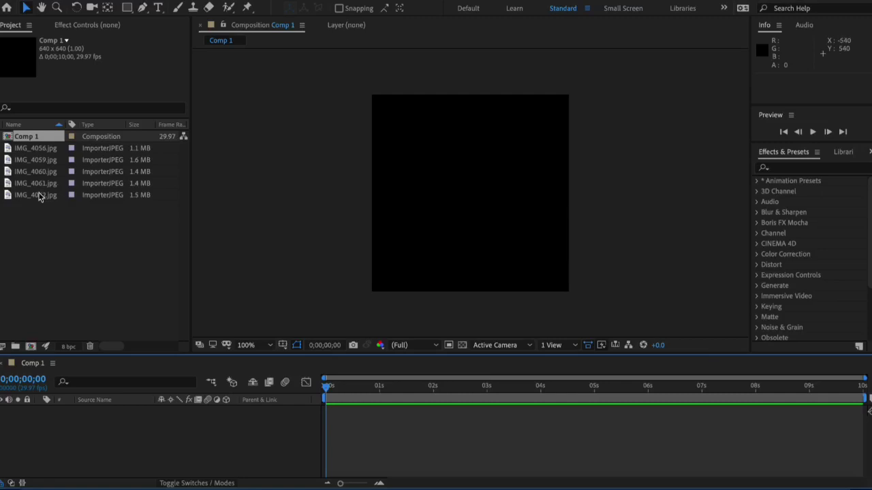
Step: Place IMG_4062.jpg in Comp 1, shifted down so the face is in frame, with the current time at 0;00;00;25
left_click_drag(37, 195, 365, 411)
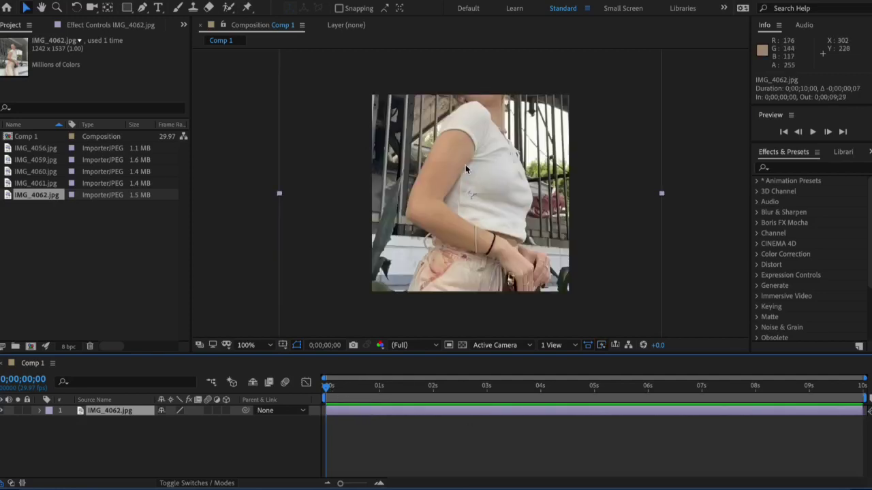
left_click_drag(466, 169, 457, 423)
left_click_drag(327, 398, 372, 399)
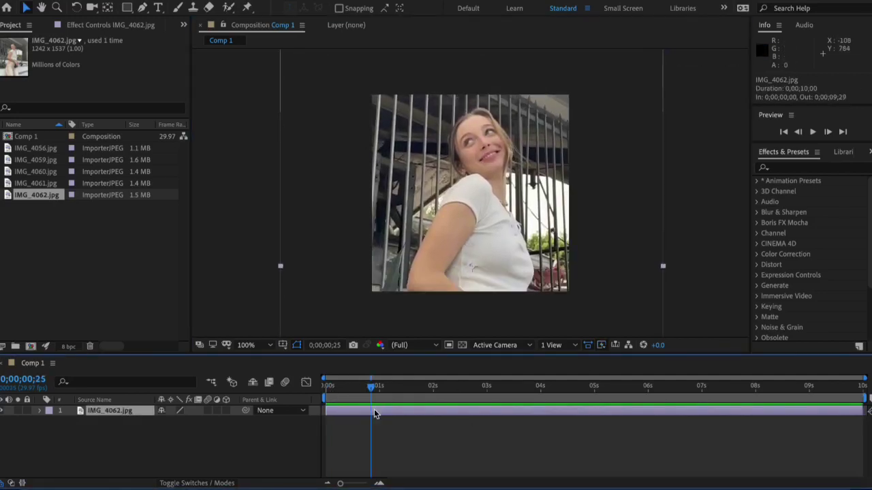
key("ctrl+d")
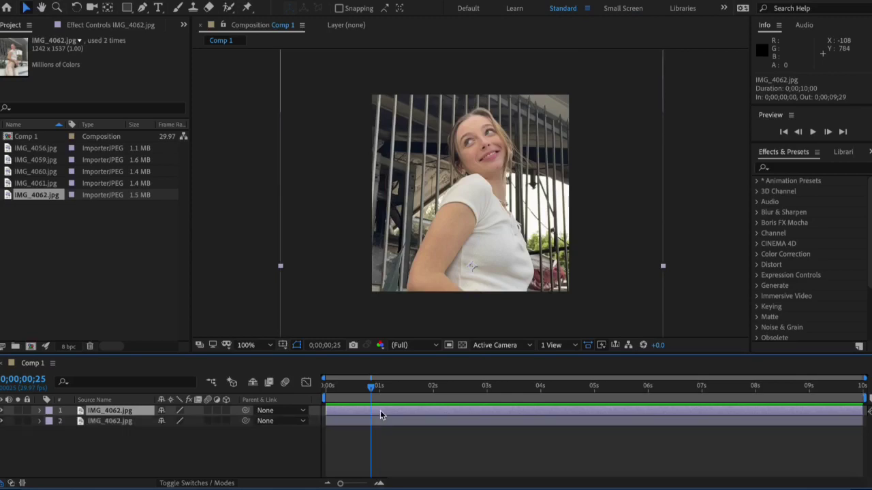
left_click(397, 422)
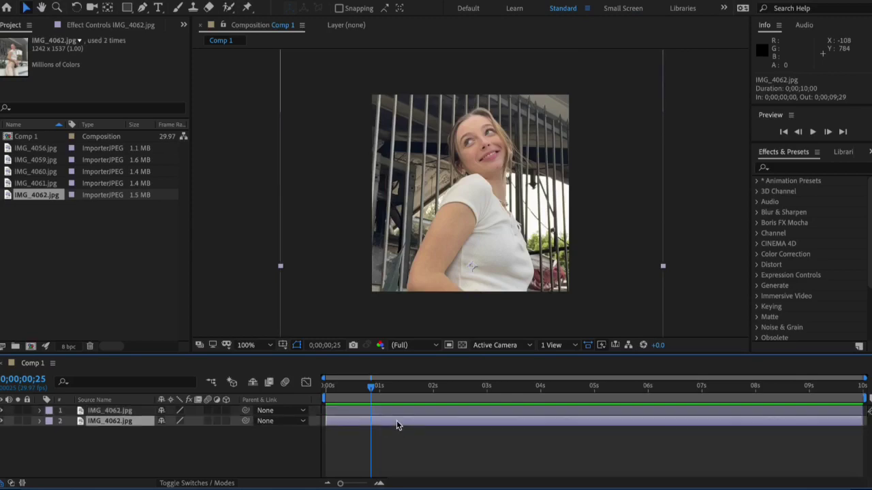
key("Delete")
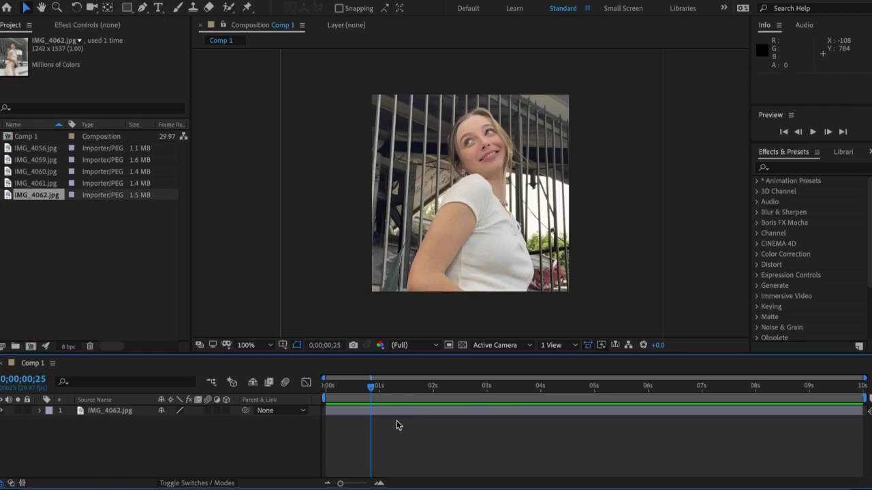
Step: Split a duplicate of the image layer at 0;00;00;25 and delete everything except its first segment
left_click(401, 408)
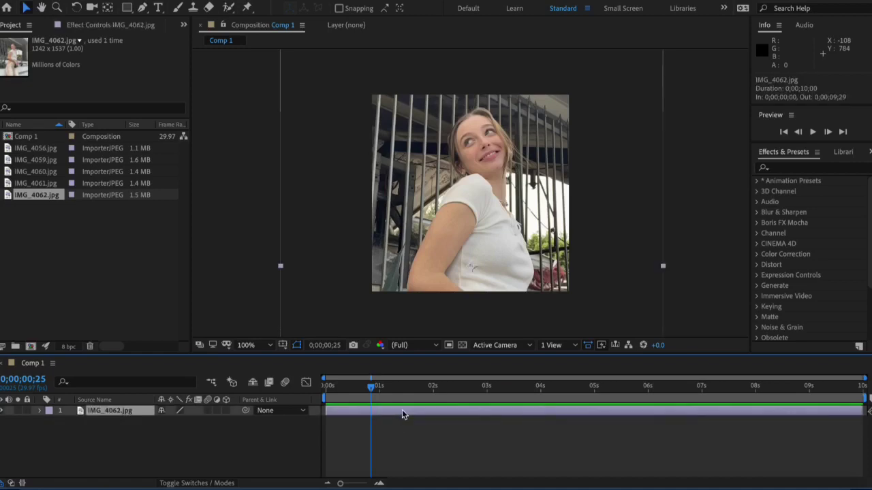
key("ctrl+d")
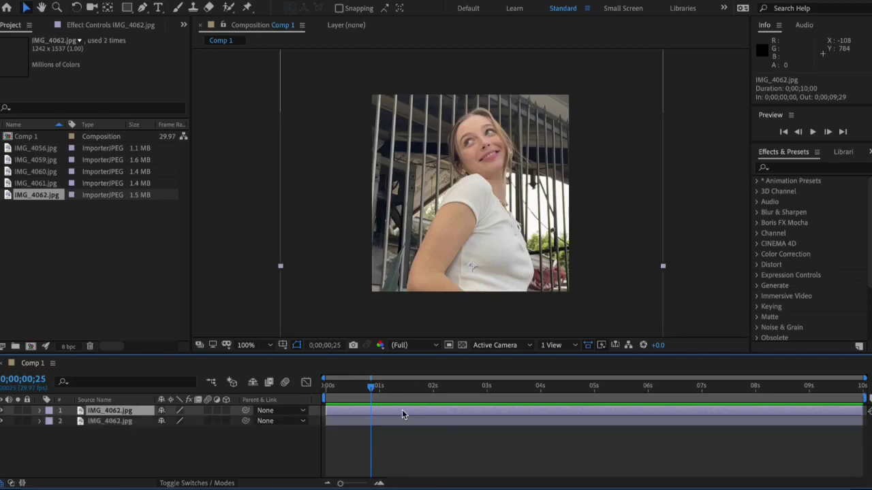
key("ctrl+shift+d")
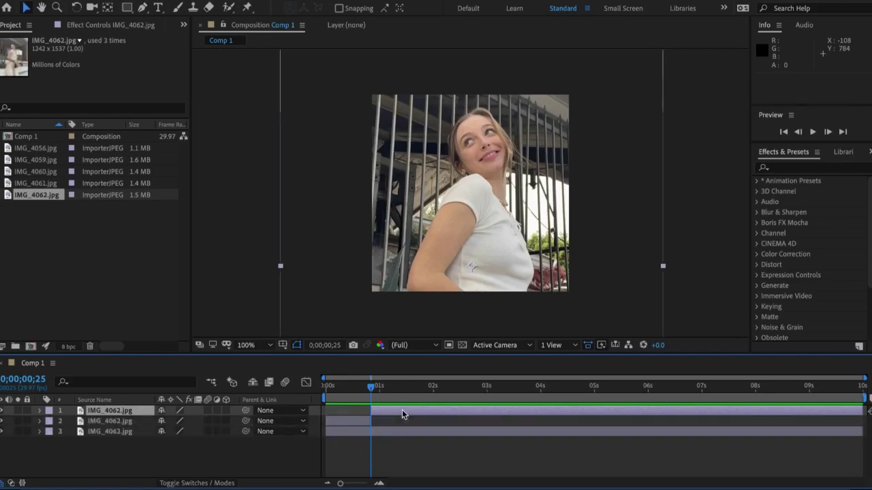
left_click(402, 412)
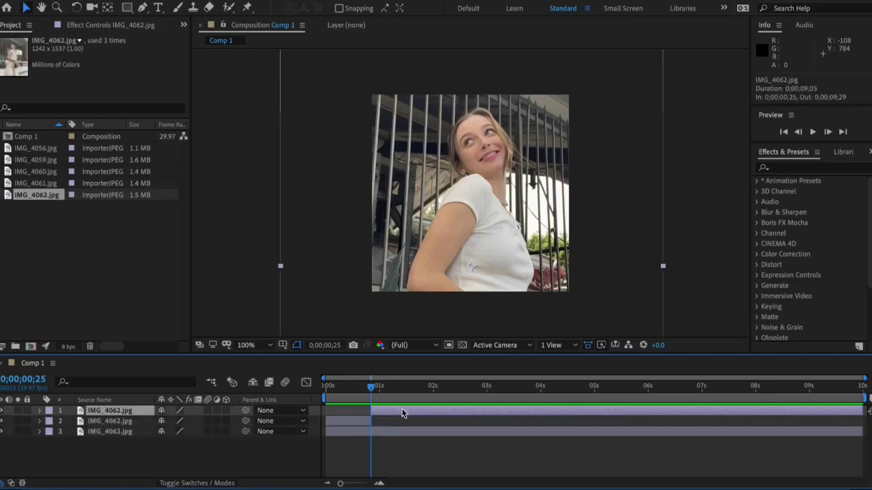
key("Delete")
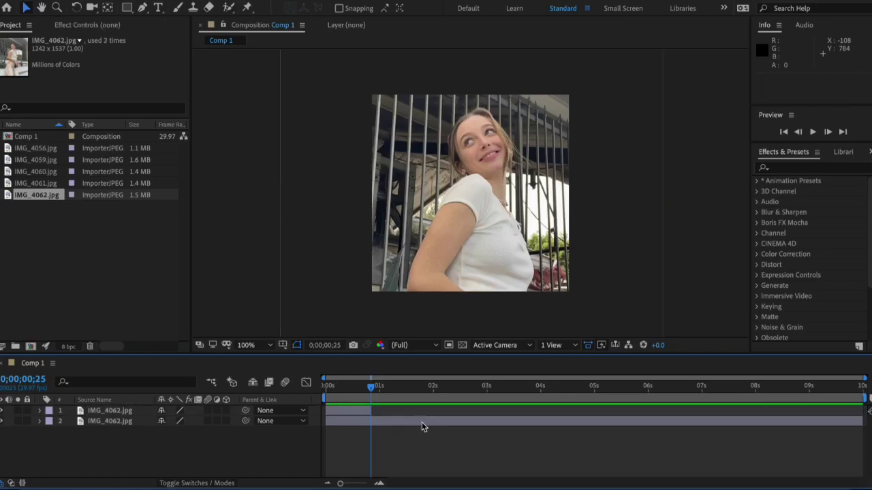
left_click(423, 423)
key("Delete")
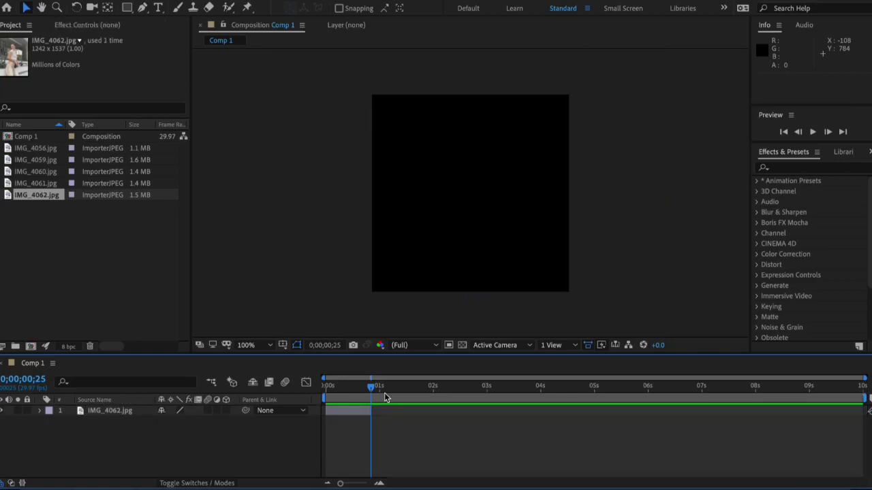
Step: Preview the trimmed image clip from the start of the composition and park the playhead at 0;00;00;23
left_click_drag(371, 386, 322, 381)
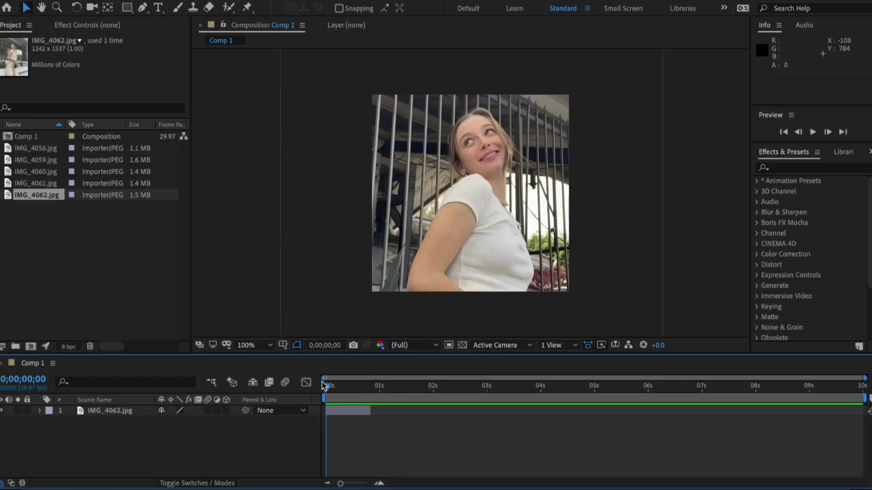
key("space")
left_click(378, 386)
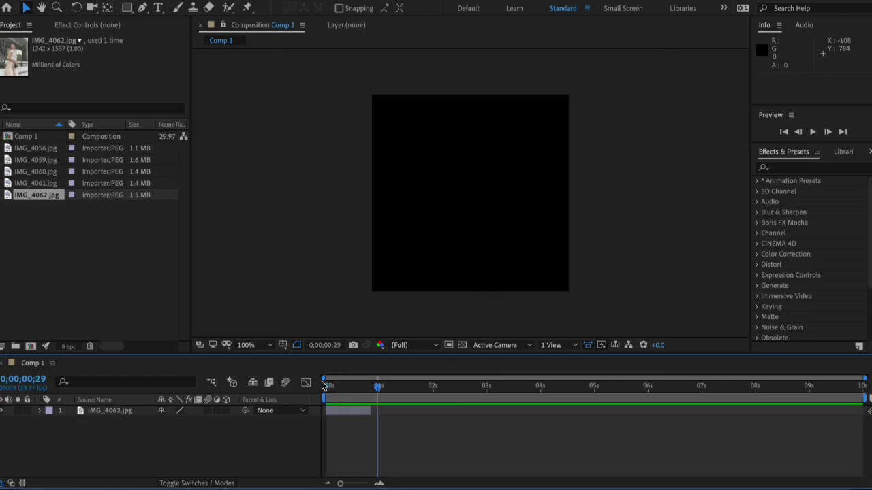
left_click_drag(378, 386, 367, 389)
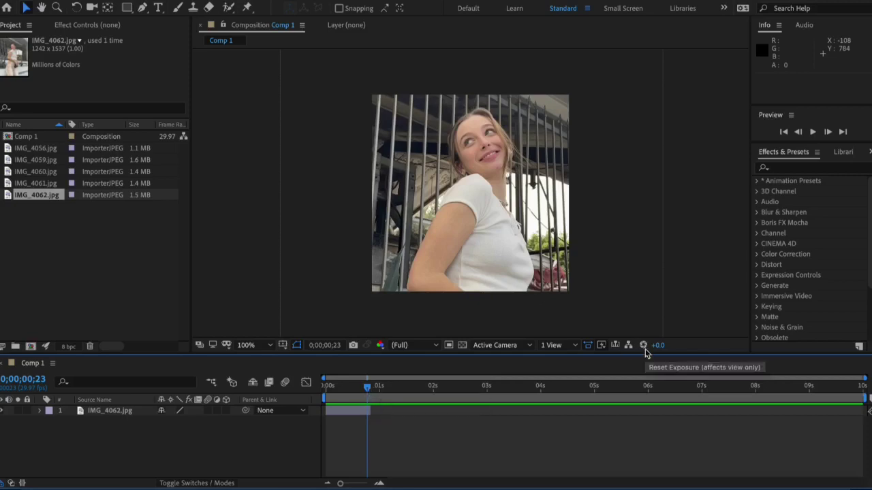
Step: Apply the Motion Tile effect to the image layer and enable Mirror Edges
left_click(799, 167)
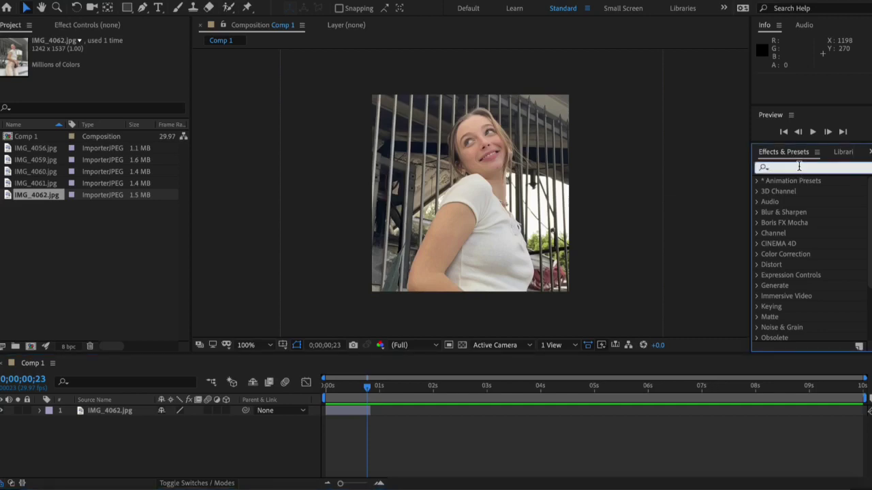
type("motio")
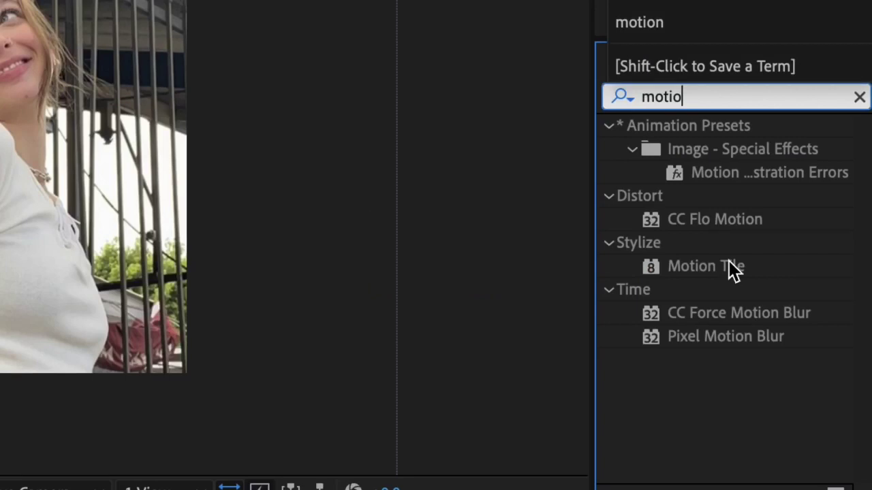
left_click_drag(811, 244, 793, 250)
left_click_drag(691, 283, 345, 410)
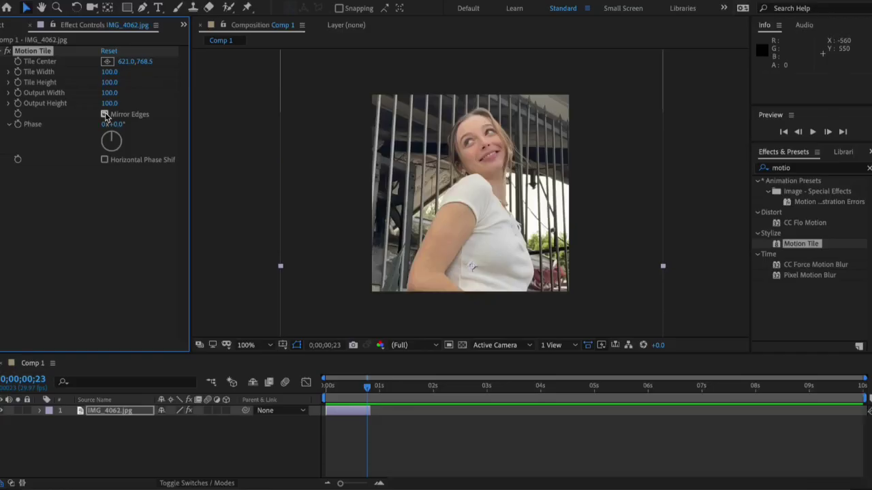
left_click(222, 247)
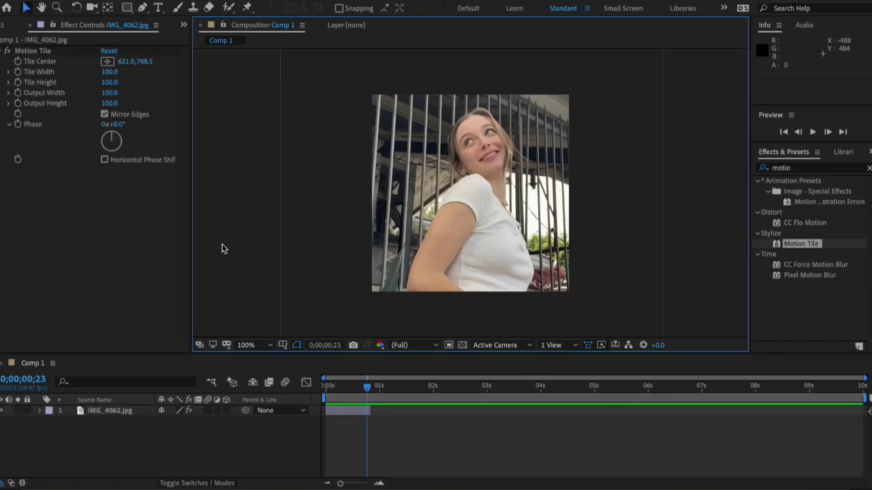
Step: Reveal the layer's Transform properties and enable Rotation keyframing at 0;00;00;03
left_click_drag(367, 387, 310, 389)
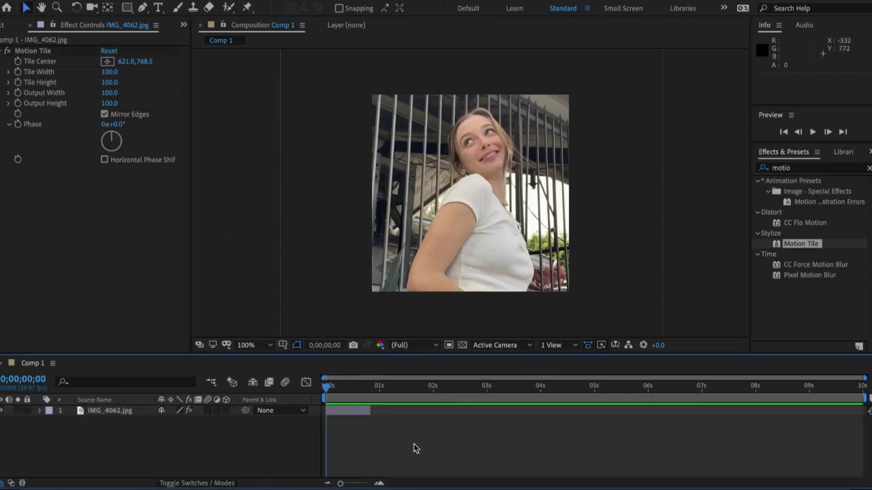
key("Page_Down")
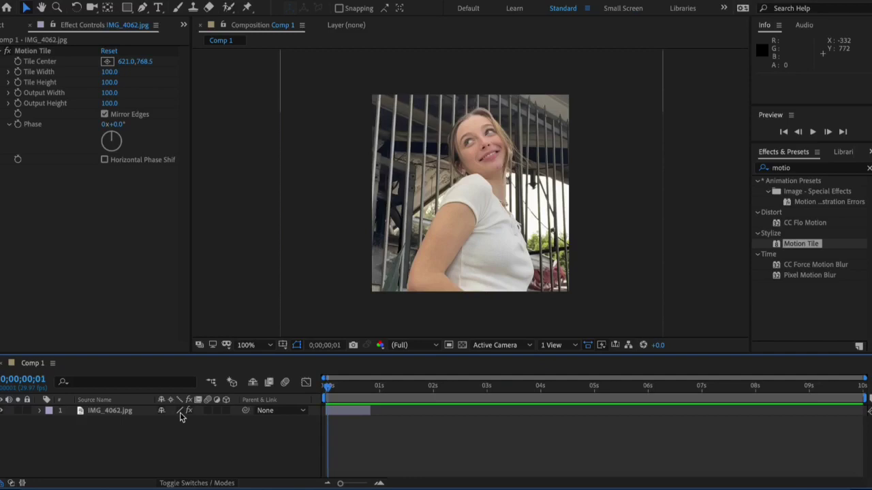
left_click(39, 411)
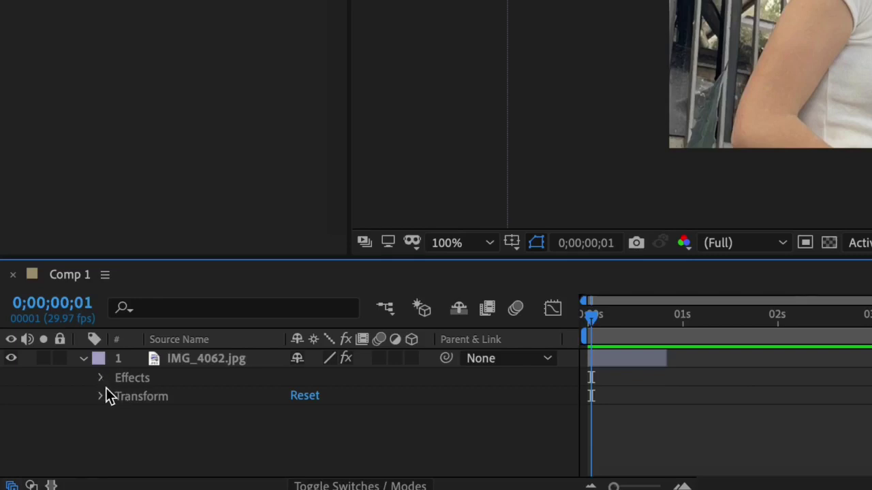
left_click(100, 398)
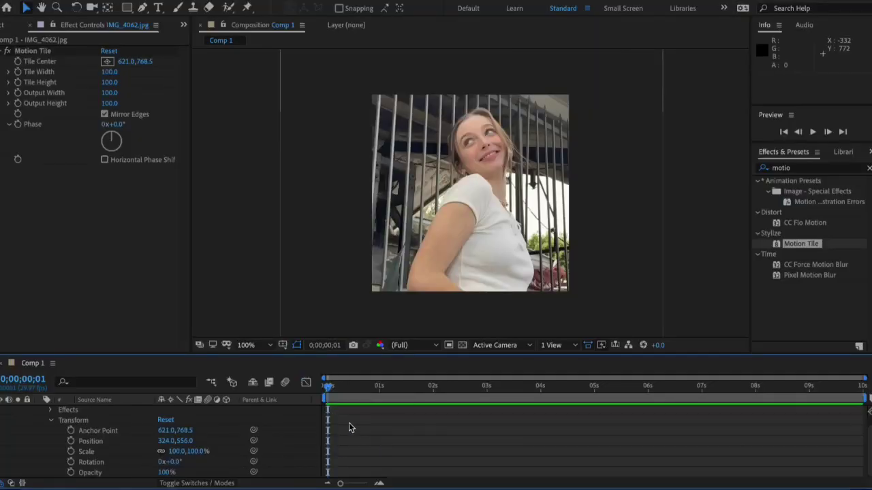
scroll(371, 429, "up", 1)
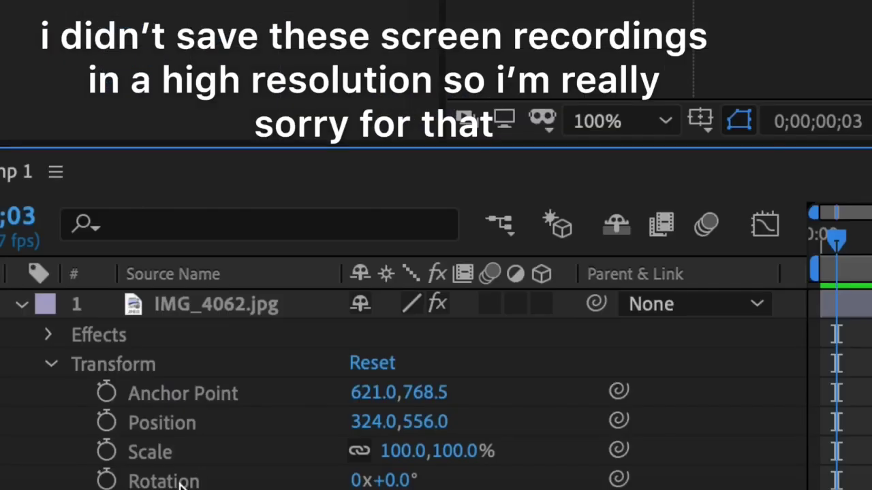
left_click(70, 473)
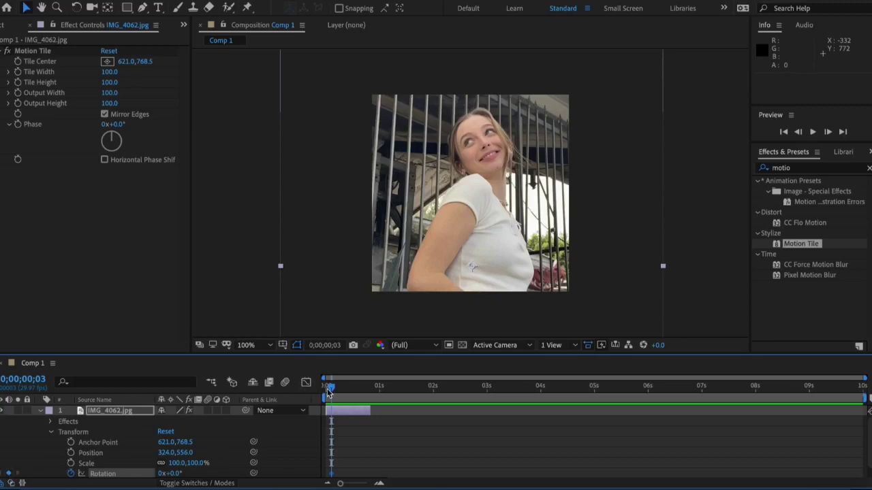
Step: Add a Rotation keyframe at 0;00;00;24 and set the starting keyframe at 0;00;00;02 to 50°
left_click_drag(331, 388, 369, 393)
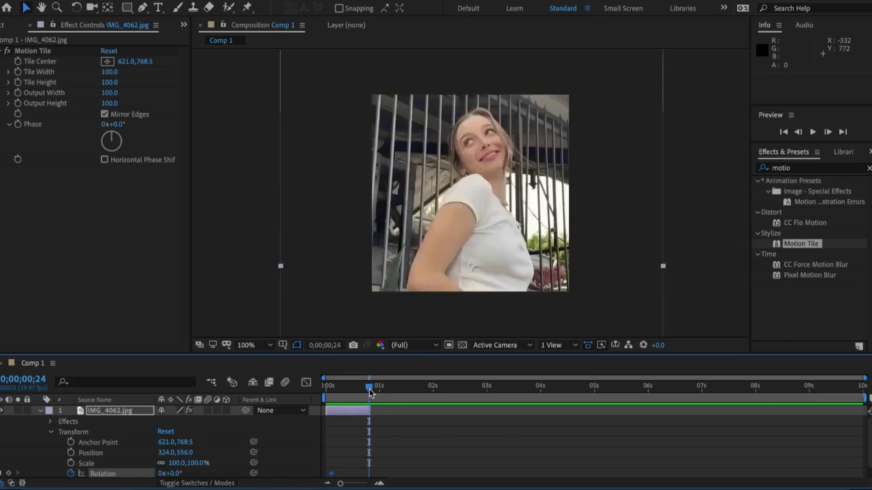
left_click(71, 474)
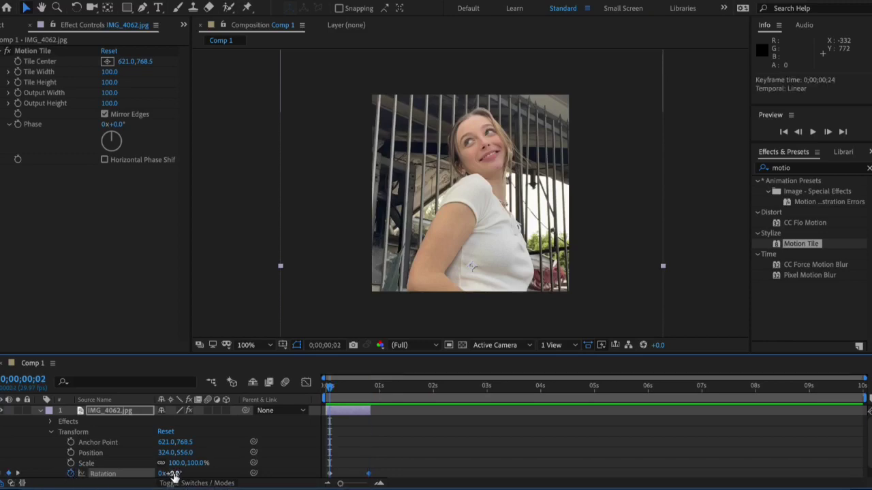
left_click(171, 474)
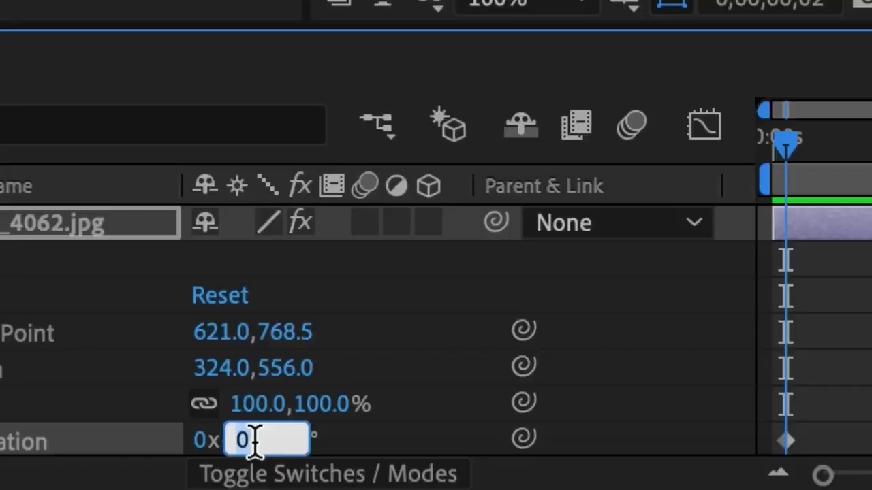
type("50")
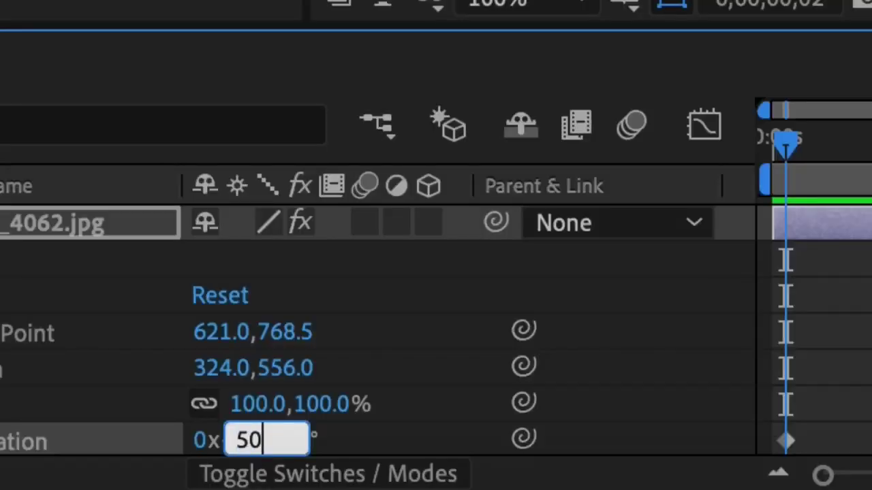
key("Return")
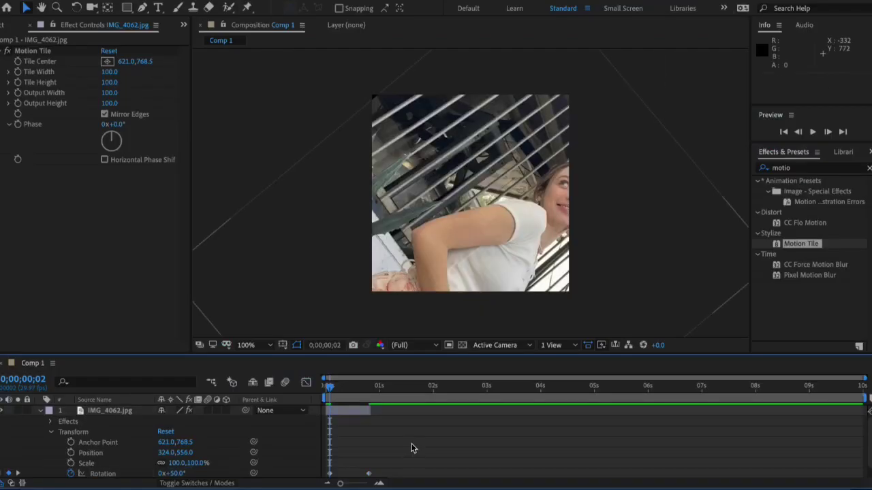
Step: Play back the rotation animation from the start of the composition
left_click_drag(330, 393, 320, 394)
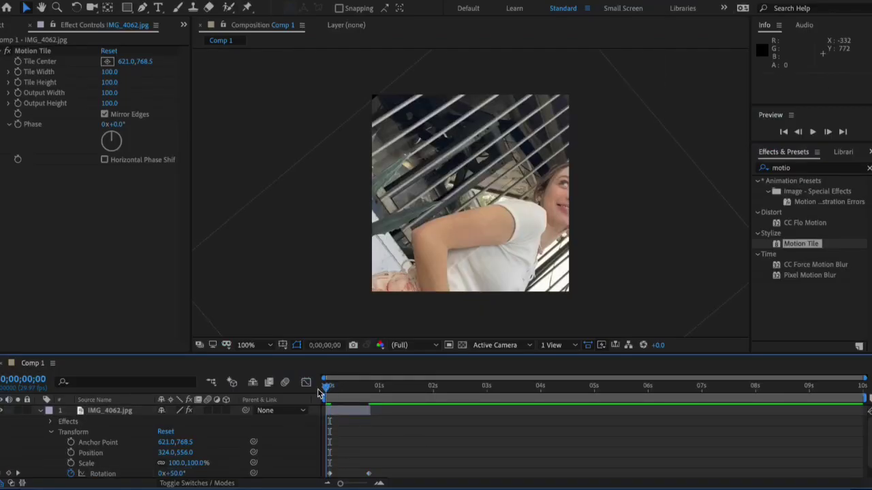
key("space")
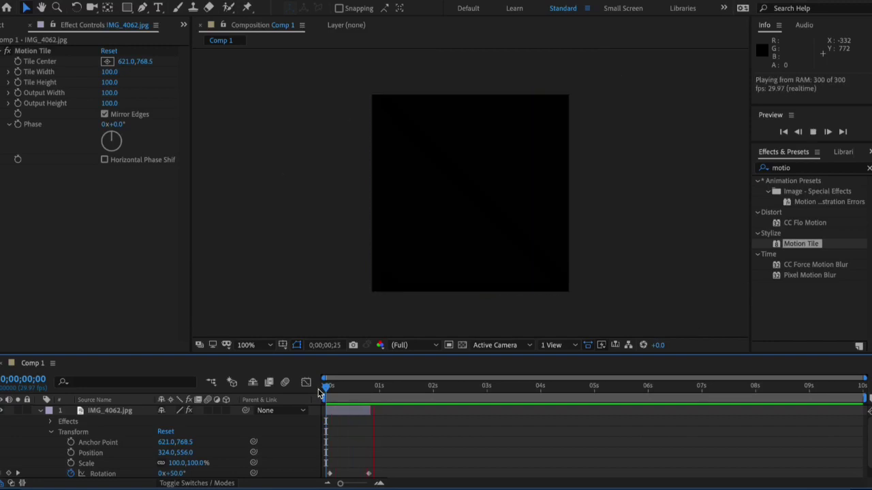
key("space")
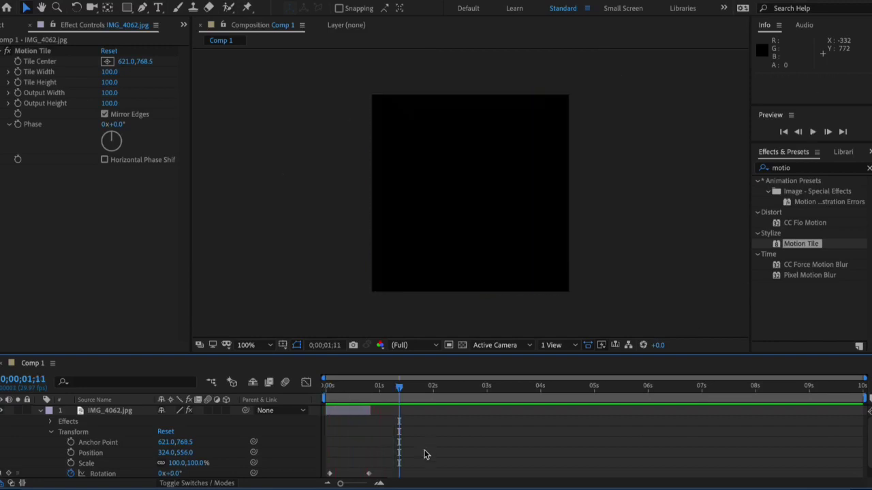
Step: Place the ending Rotation keyframe of the IMG_4062.jpg layer at 0;00;00;23 and set it to 50°
left_click(368, 475)
left_click(329, 474)
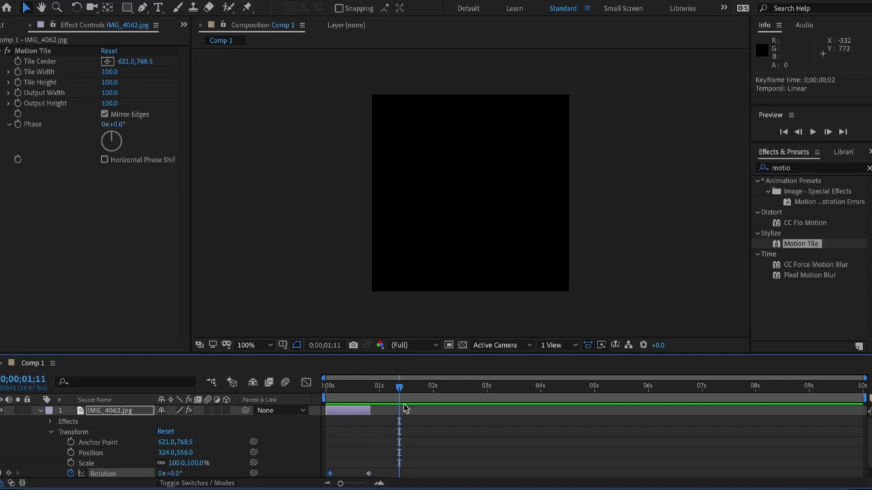
left_click_drag(400, 387, 371, 409)
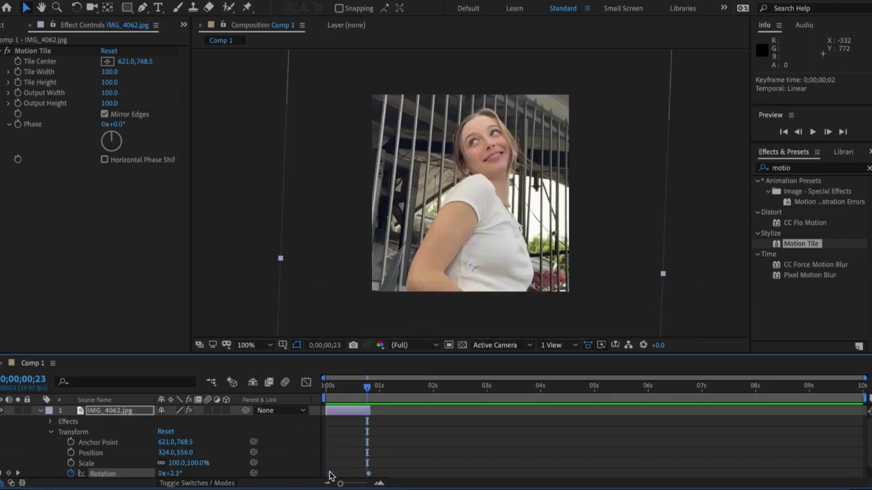
left_click_drag(329, 474, 371, 481)
left_click(175, 473)
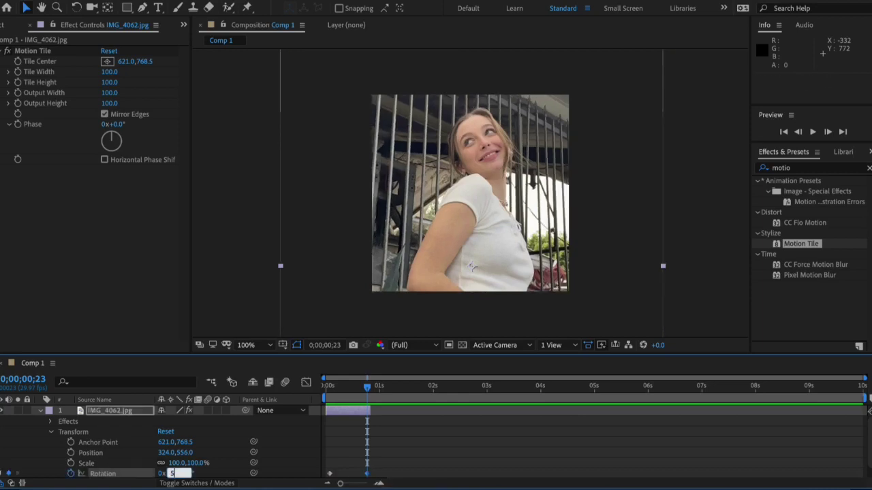
type("50")
left_click(363, 446)
Step: Preview the revised rotation from the beginning of the composition and stop playback
left_click_drag(369, 387, 328, 388)
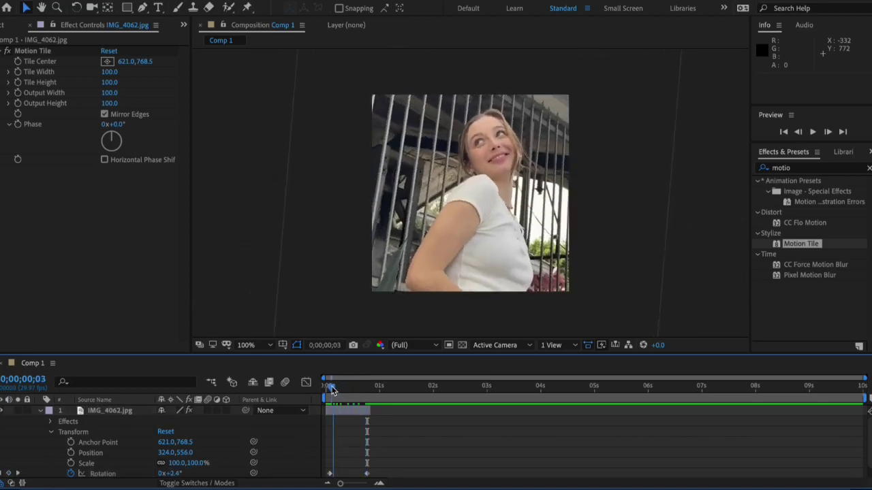
key("space")
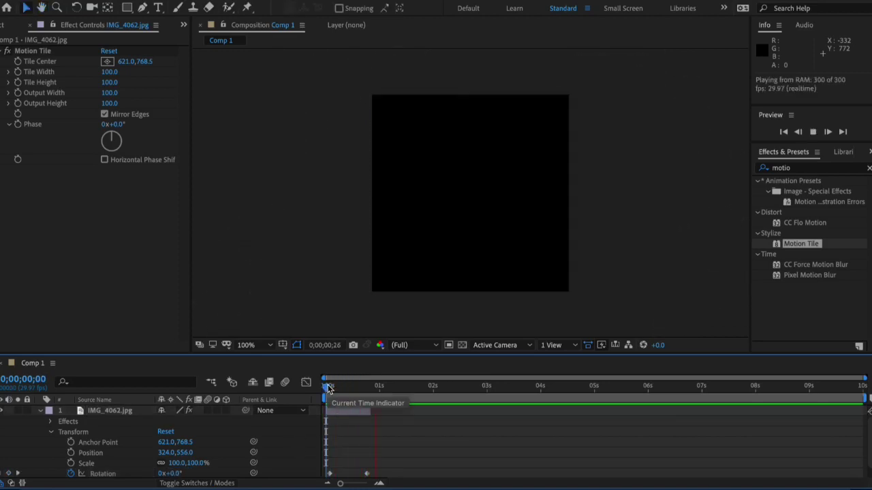
key("space")
Step: Apply Easy Ease to both Rotation keyframes of the IMG_4062.jpg layer
left_click_drag(379, 387, 366, 389)
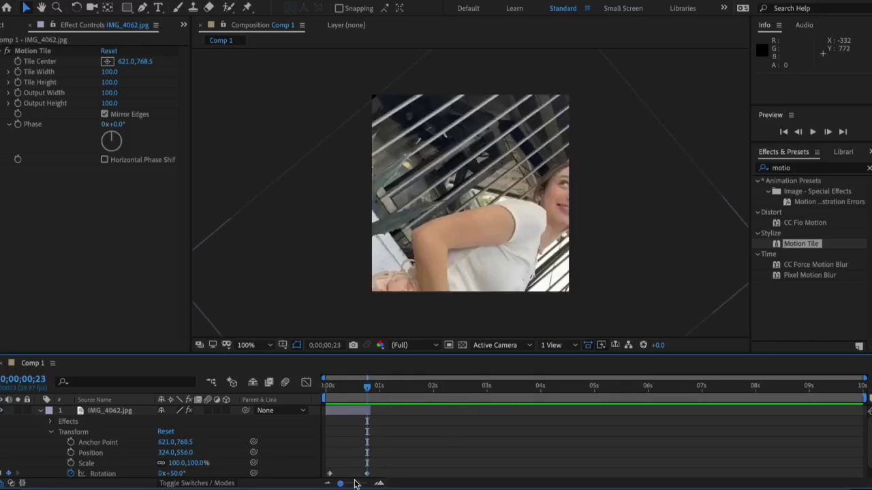
scroll(379, 453, "down", 1)
left_click_drag(380, 453, 378, 479)
right_click(330, 462)
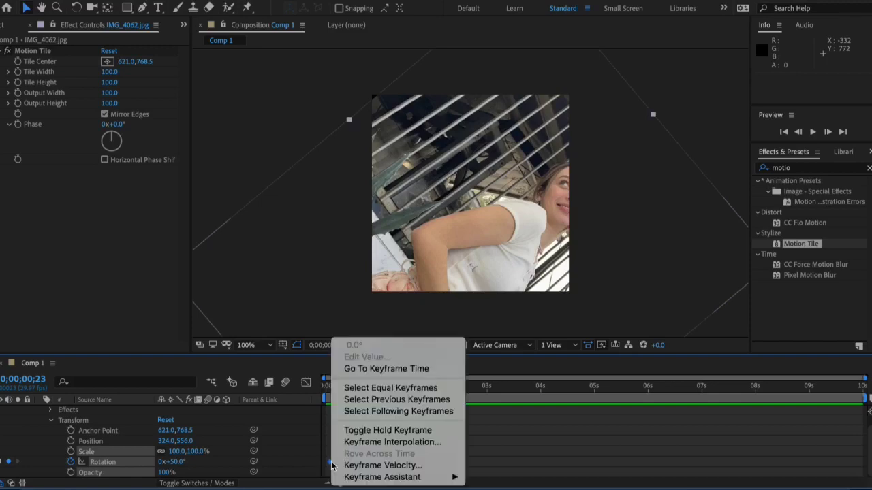
mouse_move(436, 477)
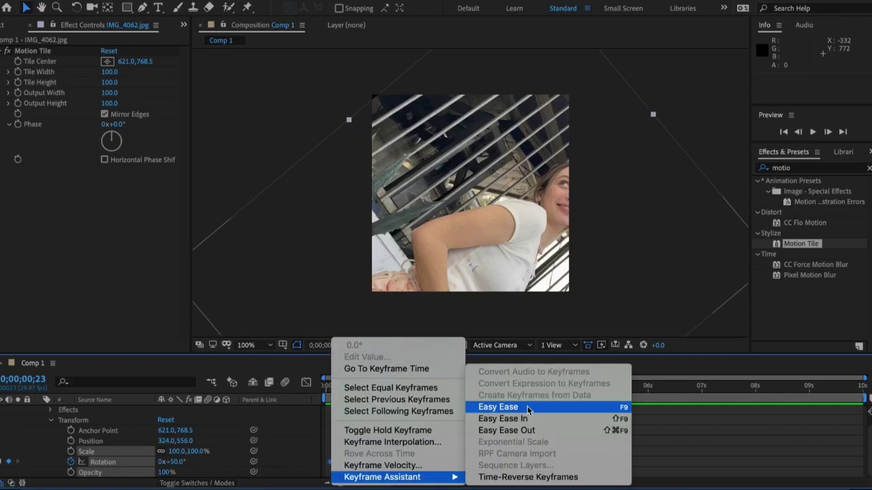
left_click(528, 410)
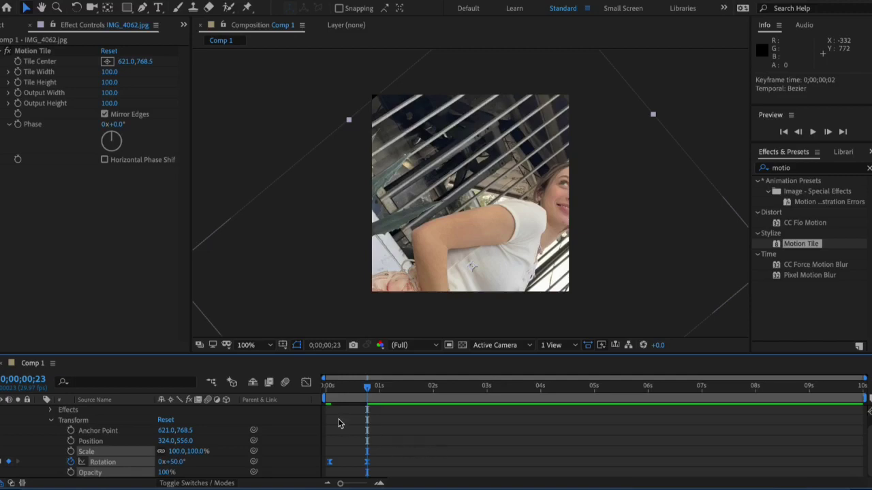
Step: Move the first Rotation keyframe to the composition start and shape the speed graph to build slowly and peak sharply at the last keyframe
left_click(307, 382)
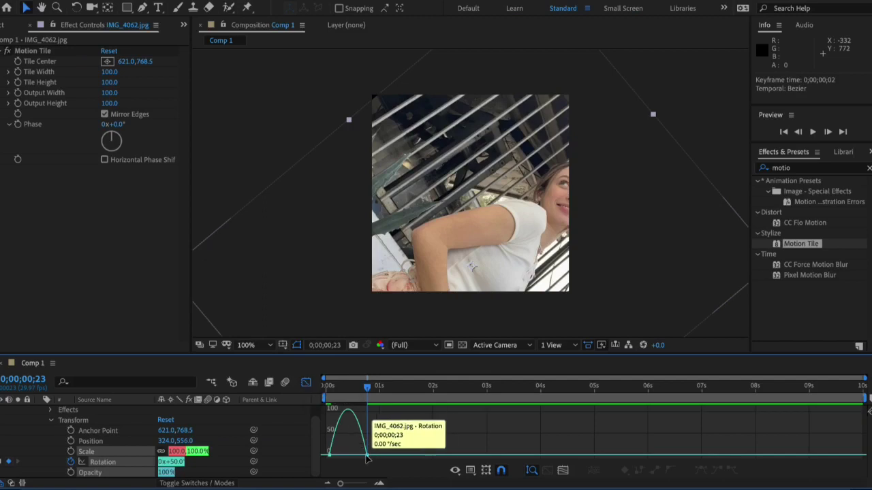
left_click_drag(330, 455, 327, 458)
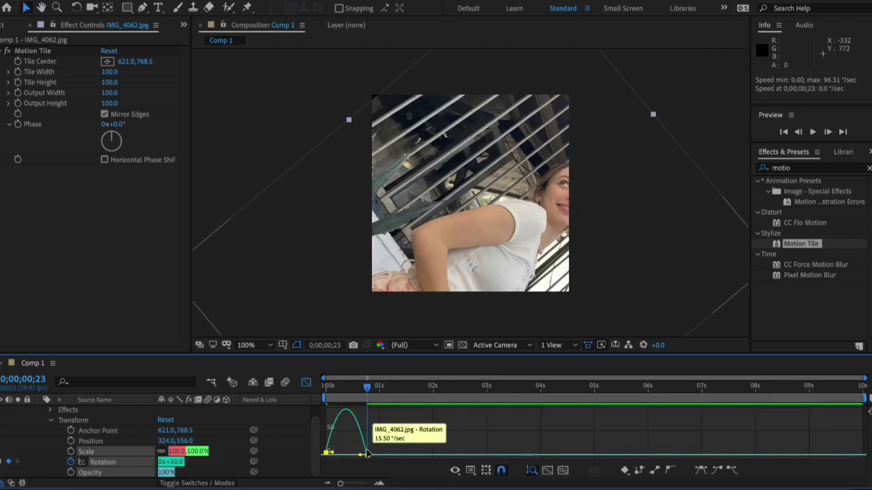
left_click(367, 454)
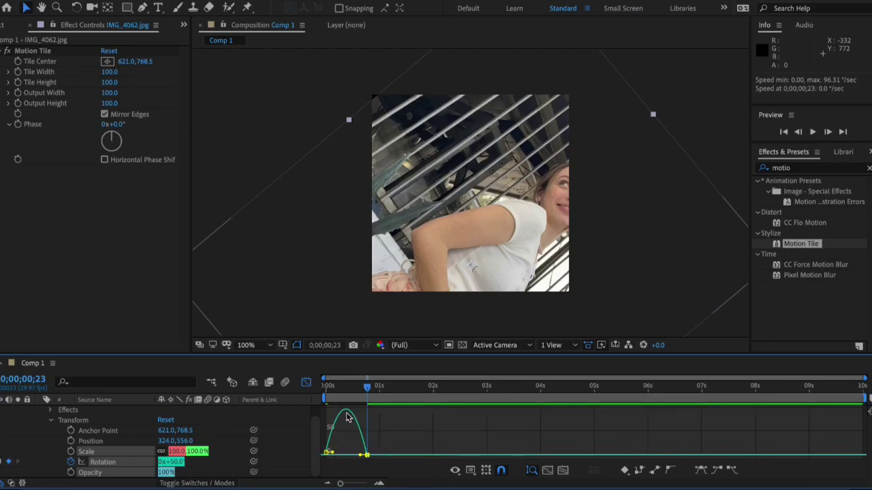
left_click_drag(333, 456, 381, 461)
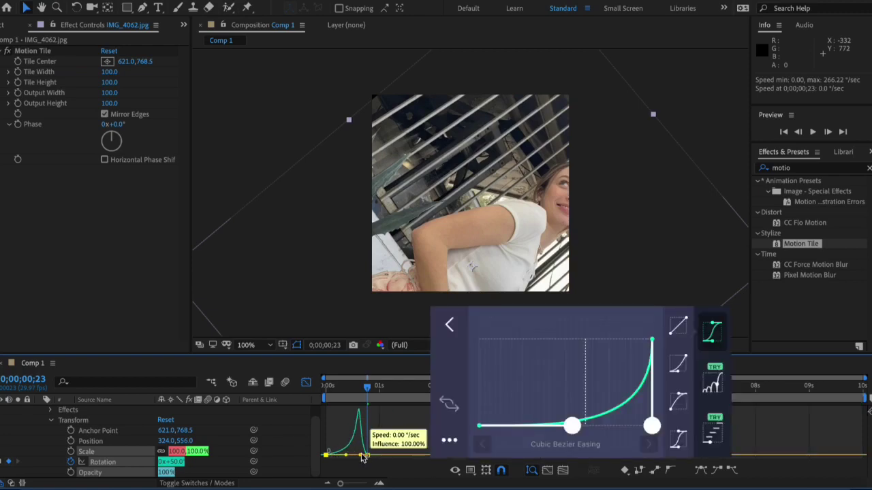
left_click_drag(360, 457, 366, 461)
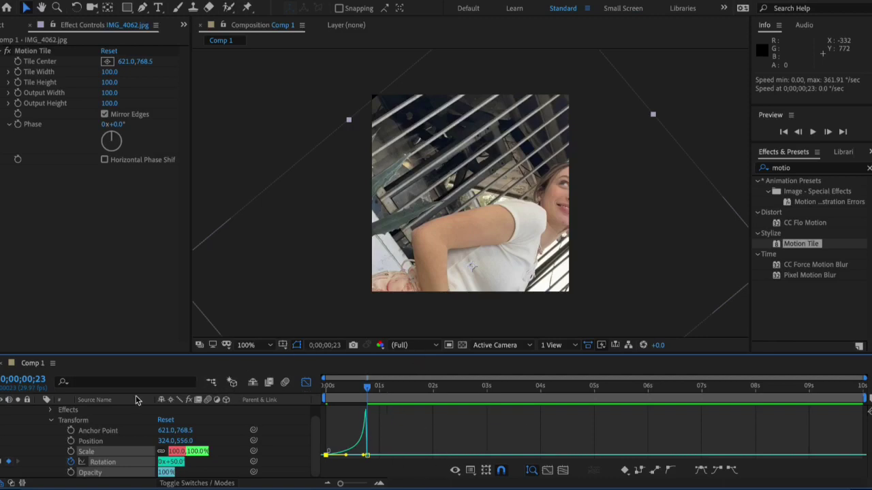
left_click(50, 421)
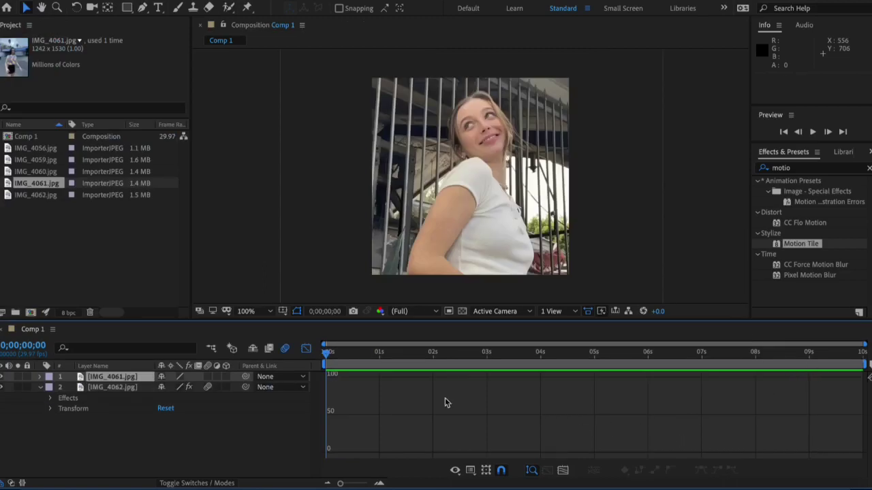
Step: Shift the IMG_4061.jpg layer to start at 0;00;00;25, directly after the first image, and move the current time to about 0;00;01;24
left_click(306, 348)
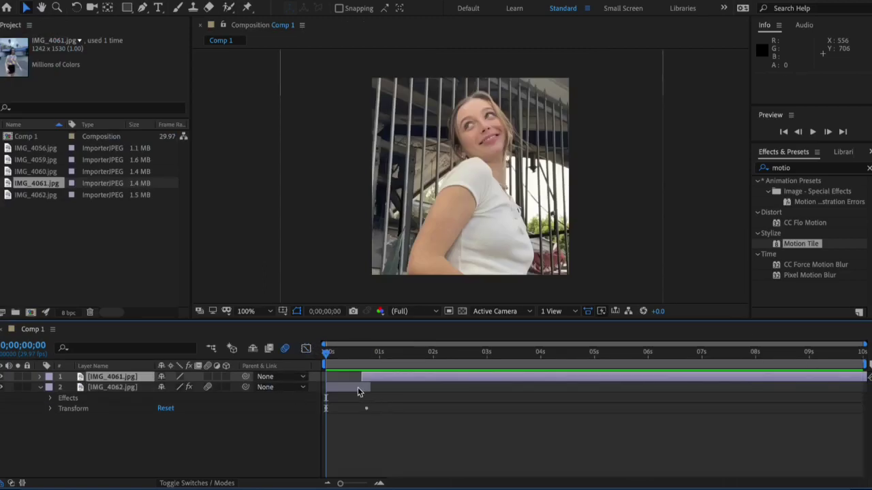
left_click_drag(379, 378, 390, 380)
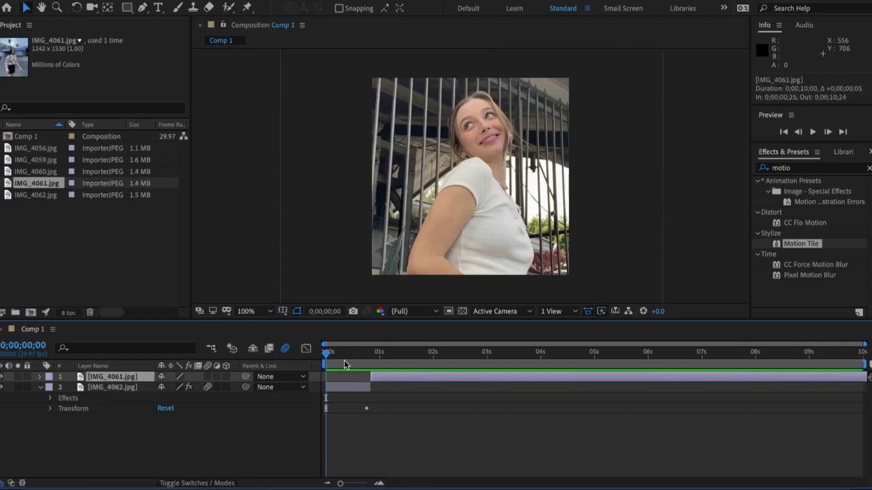
left_click_drag(327, 353, 421, 374)
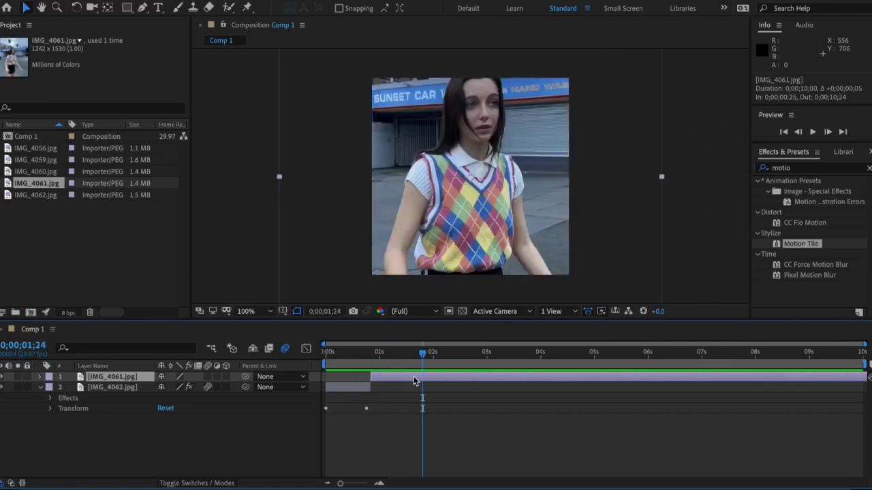
left_click_drag(424, 359, 419, 359)
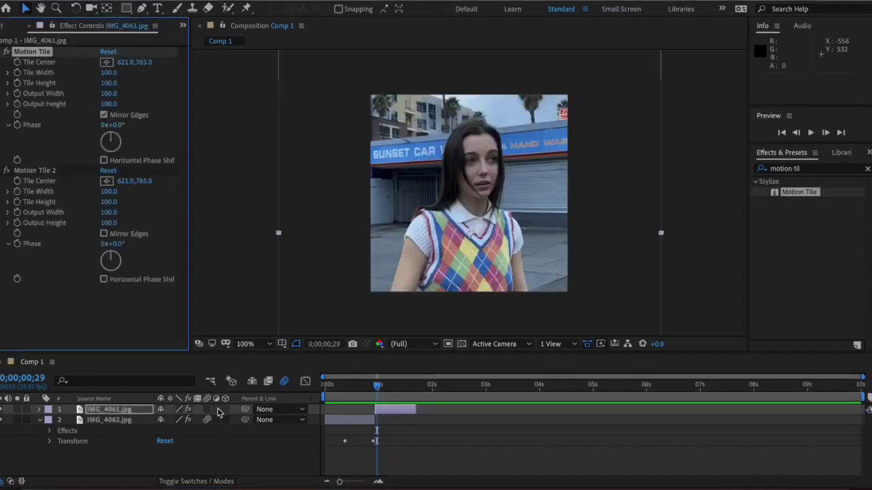
Step: Reveal the IMG_4061.jpg layer's Transform properties and enable Rotation keyframing at 0;00;00;29
left_click(38, 409)
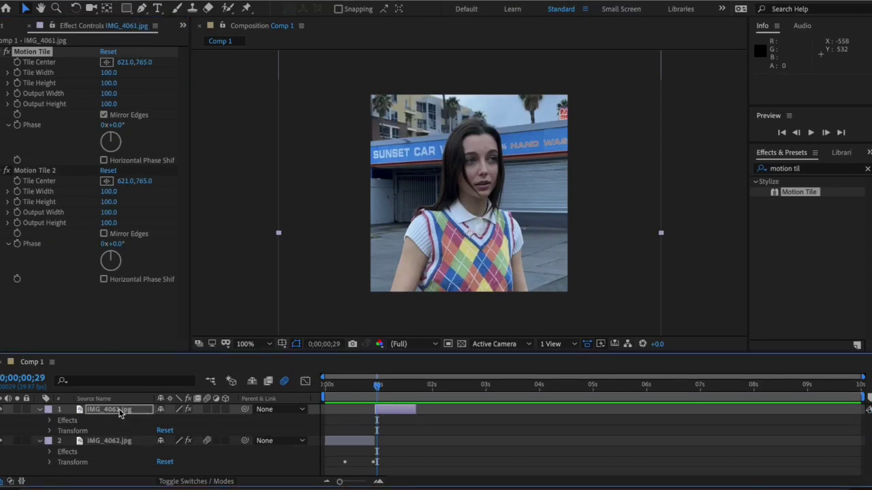
left_click(49, 431)
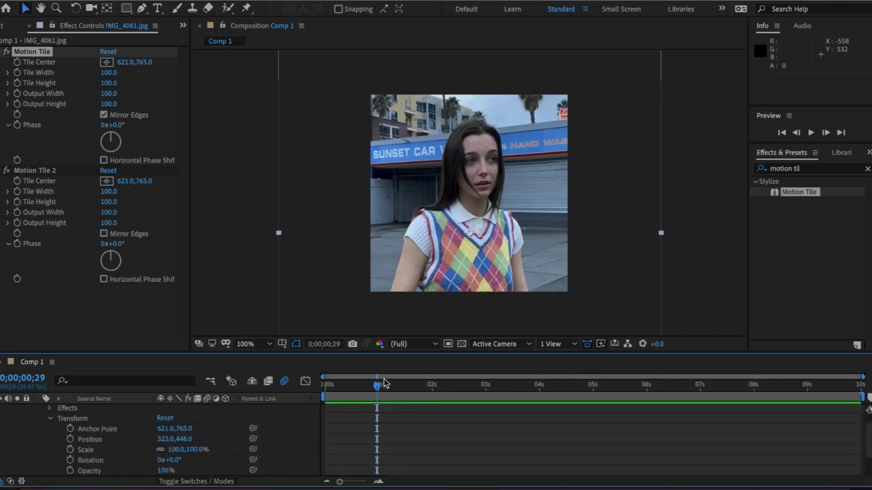
left_click_drag(378, 386, 378, 388)
scroll(145, 447, "down", 2)
scroll(144, 448, "up", 2)
left_click(70, 461)
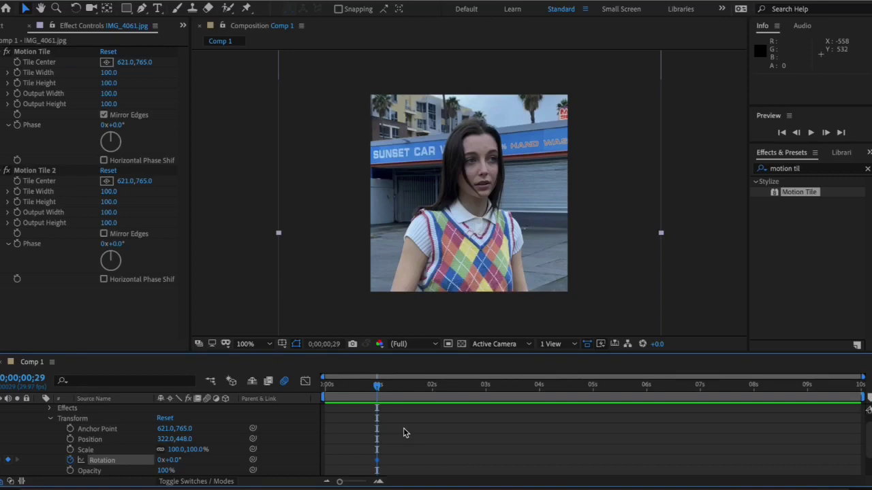
left_click(172, 460)
type("-50")
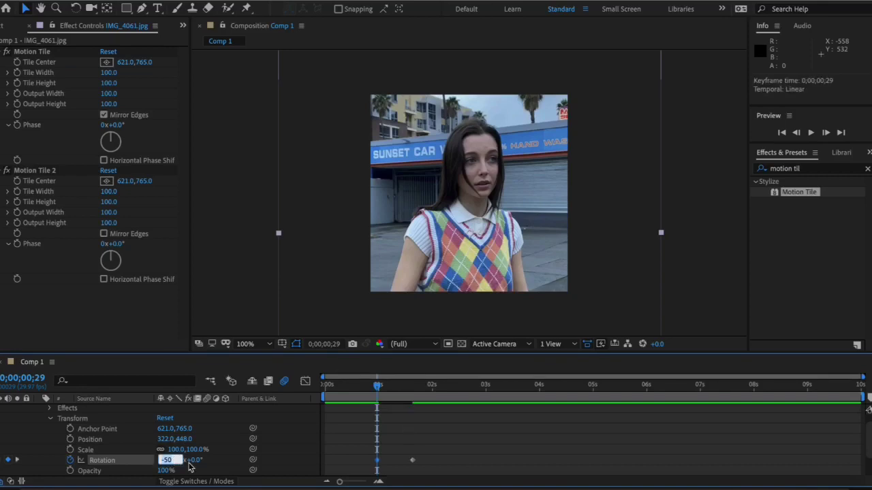
left_click(198, 465)
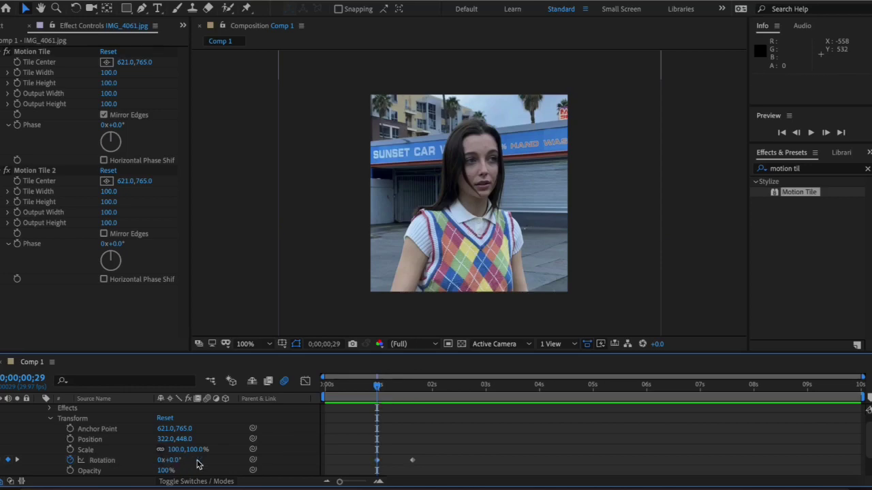
Step: Set the IMG_4061.jpg layer's Rotation keyframe at 0;00;00;29 to -50°
left_click(173, 461)
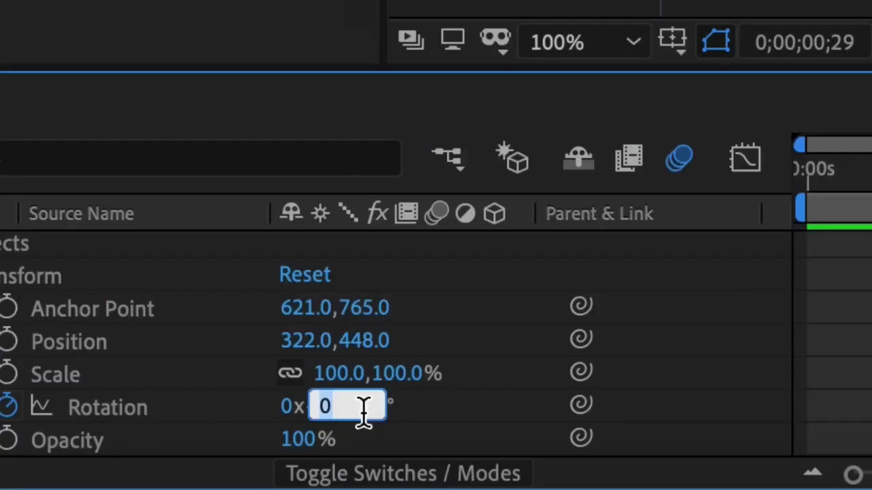
type("-50")
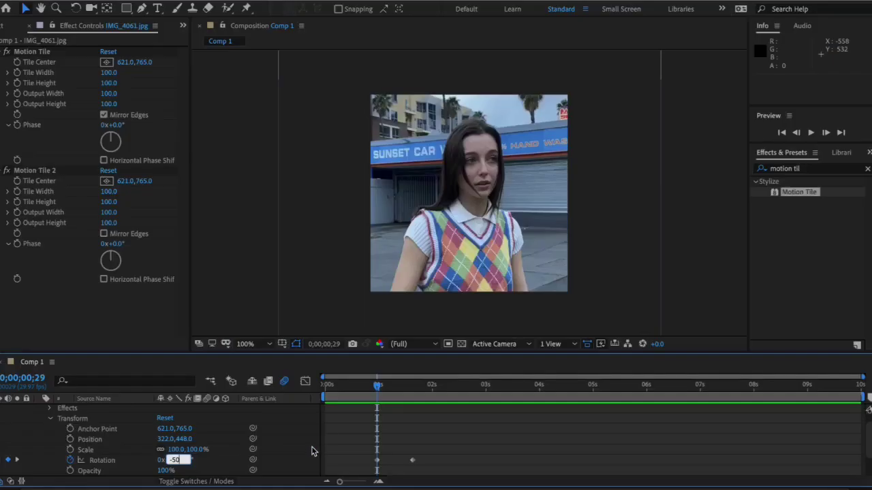
key("Return")
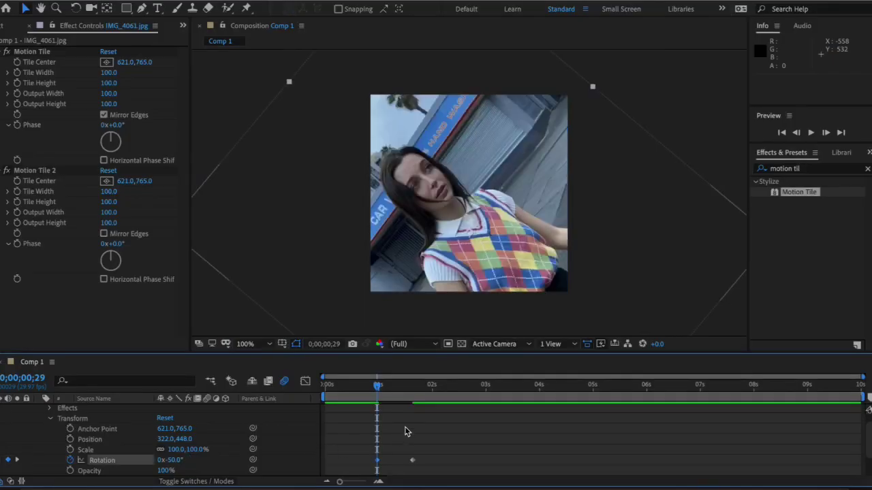
Step: Preview the transition between the two images from 0;00;00;10
left_click_drag(378, 389, 343, 389)
key("space")
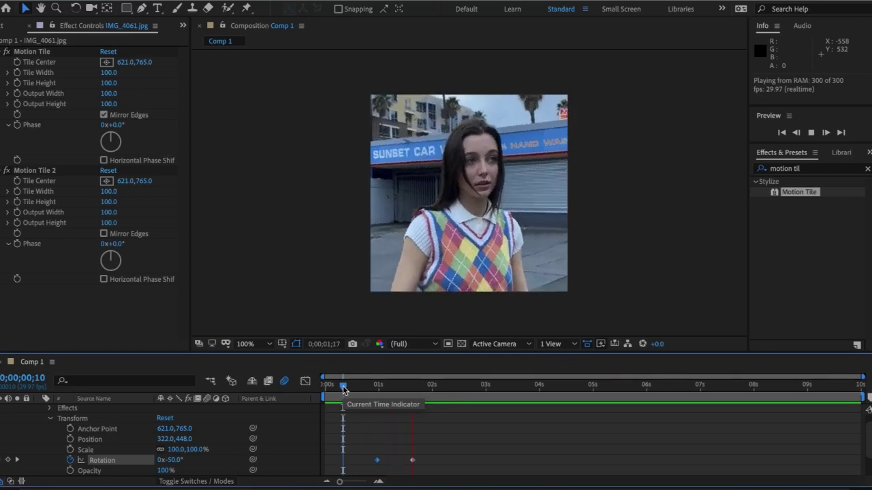
key("space")
Step: Shape the IMG_4061.jpg layer's Rotation speed graph to peak at the first keyframe and ease down to the last
key("shift+F3")
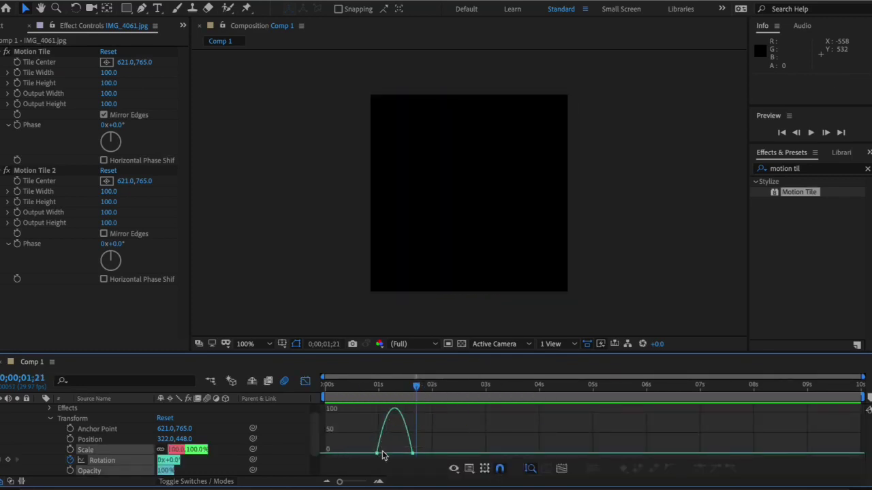
mouse_move(376, 455)
left_click_drag(378, 457, 384, 417)
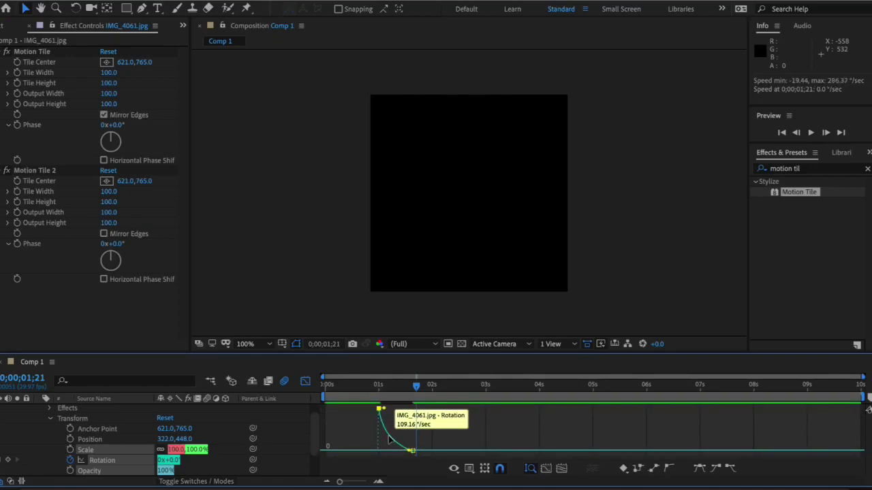
Step: Preview the second image's eased rotation from 0;00;00;26
left_click(372, 387)
key("space")
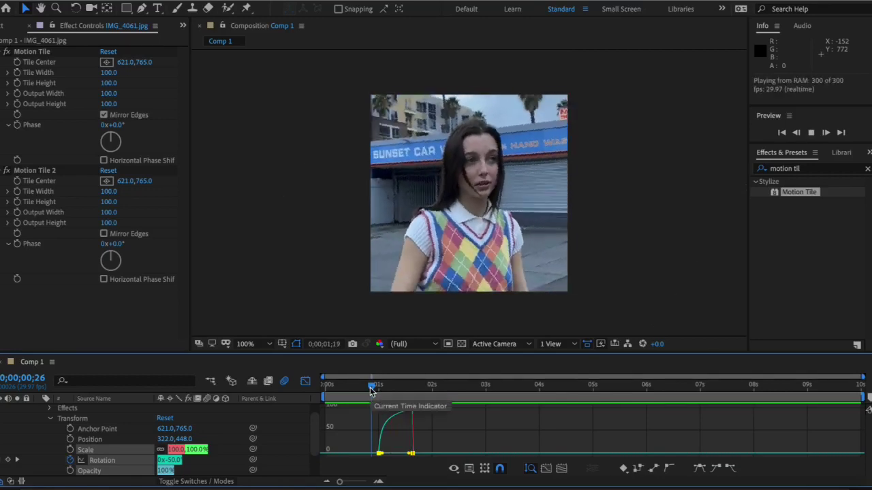
key("space")
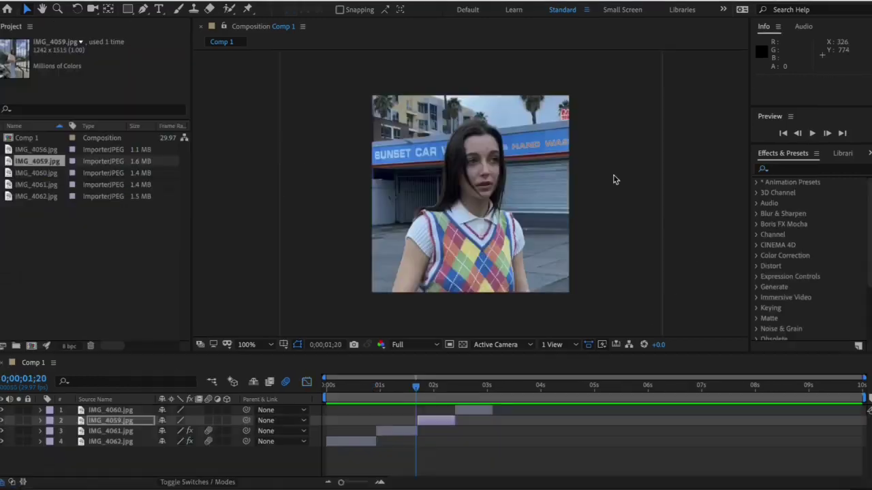
Step: Keyframe the IMG_4061.jpg layer's Scale from 100% at 0;00;01;12 to 200% at 0;00;01;20
left_click(401, 387)
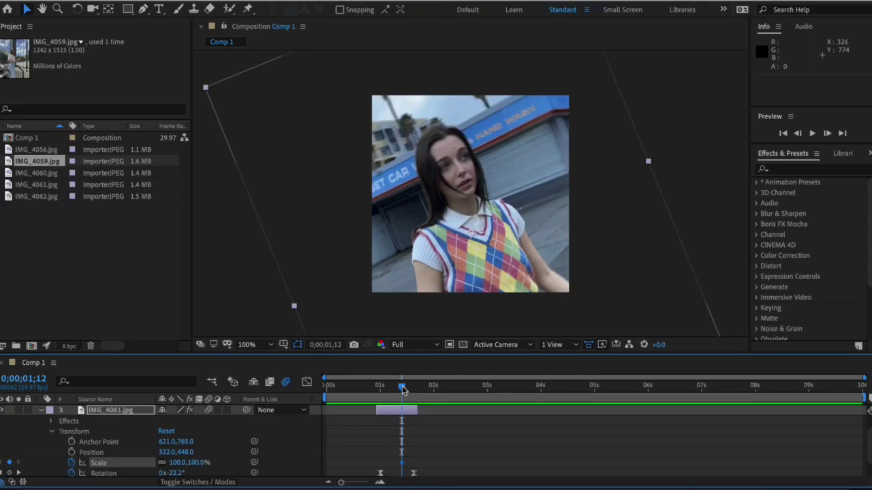
left_click_drag(403, 389, 417, 390)
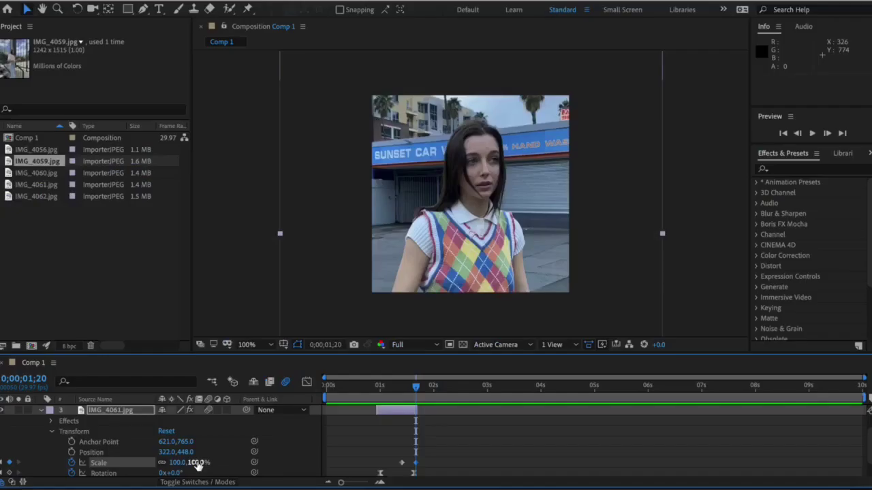
left_click(446, 432)
type("200")
key("Return")
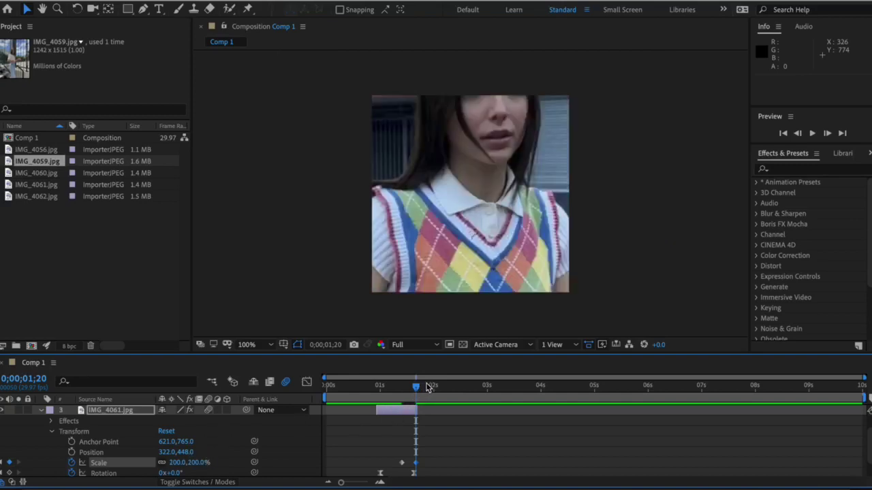
Step: Apply Easy Ease to both Scale keyframes of the IMG_4061.jpg layer and open their speed graph
key("space")
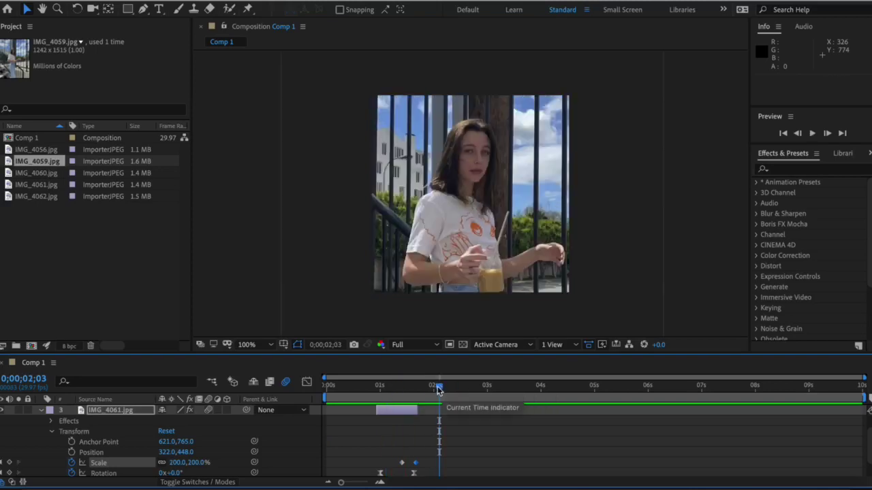
key("space")
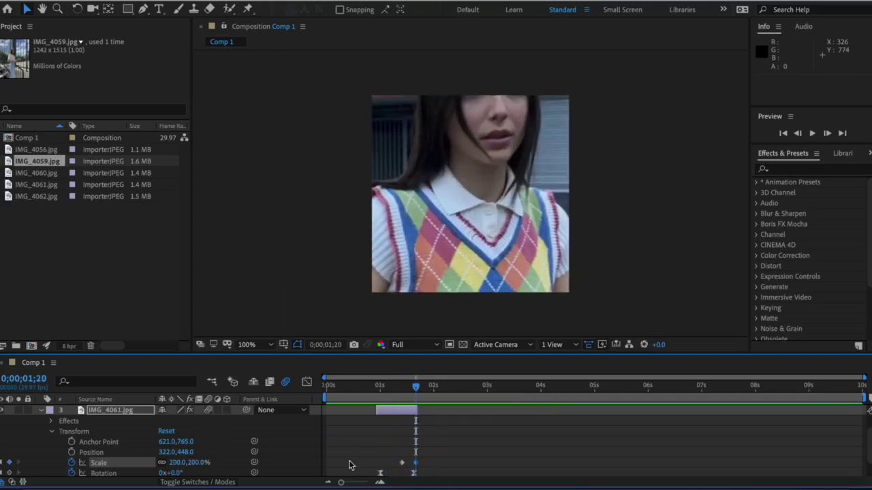
left_click_drag(387, 451, 438, 468)
right_click(402, 463)
mouse_move(479, 477)
left_click(574, 407)
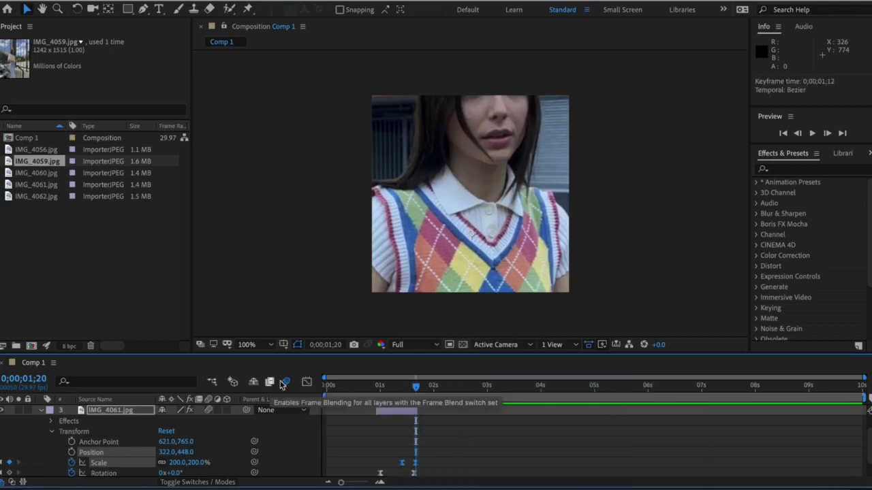
left_click(306, 381)
left_click_drag(410, 455, 410, 456)
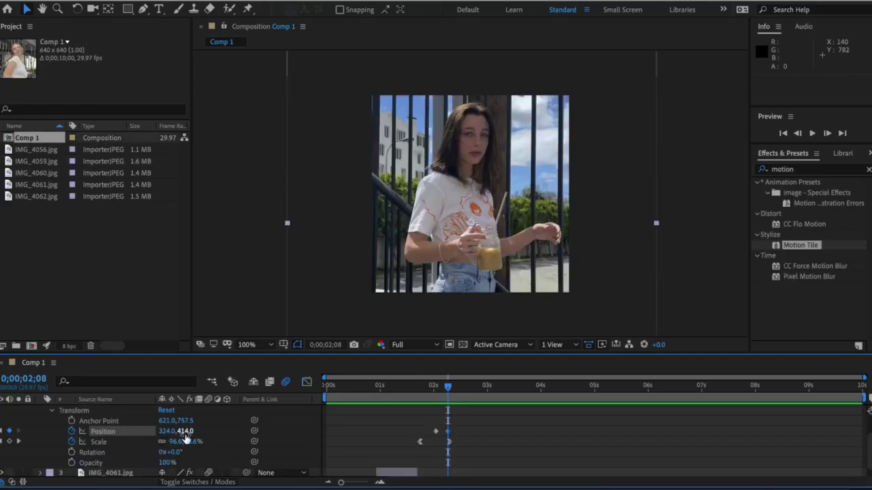
Step: Set the third image layer's Position keyframe at 0;00;02;08 to 324.0, 685.0 and scrub back through the move
left_click_drag(184, 436, 303, 451)
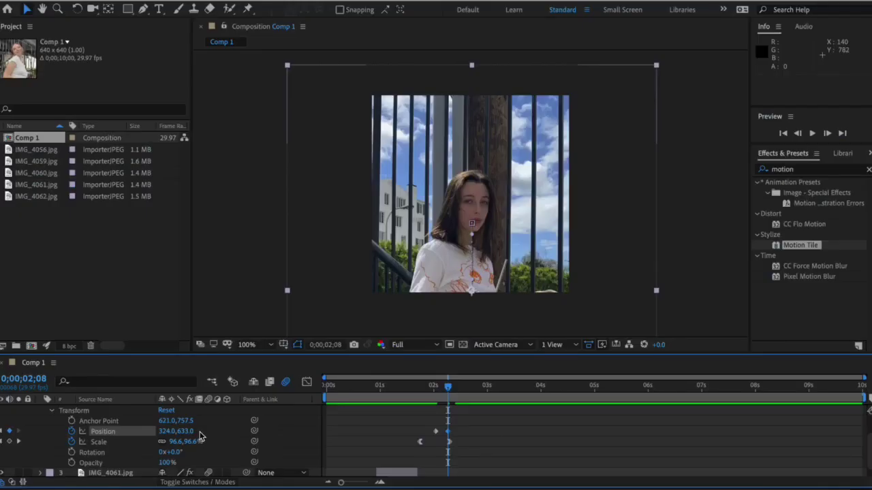
left_click_drag(187, 432, 219, 436)
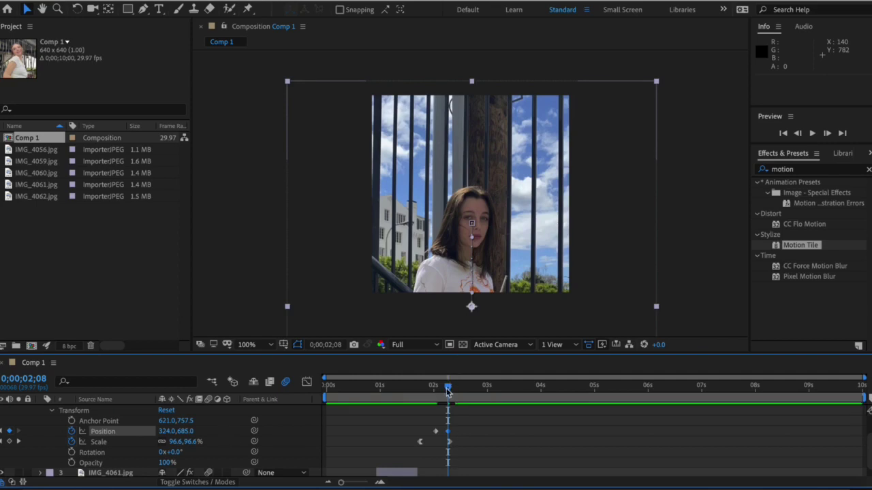
left_click_drag(448, 390, 426, 387)
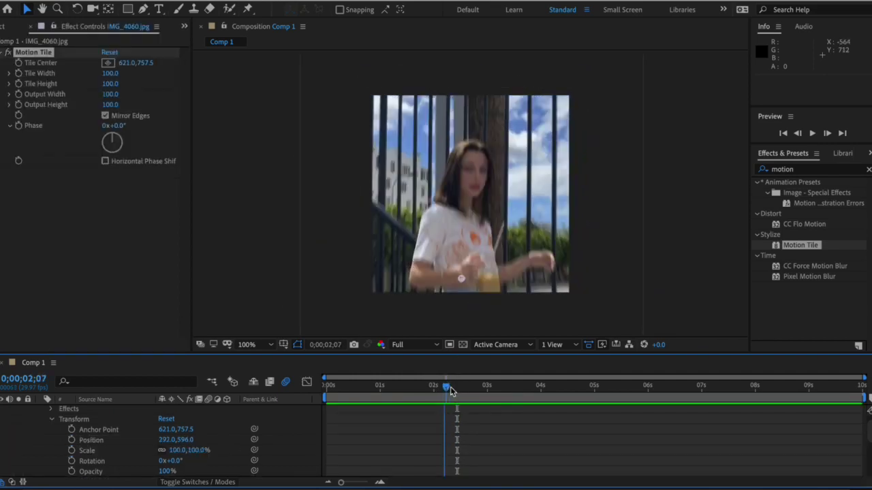
Step: Keyframe the IMG_4060.jpg layer's Position from 292.0, 99.0 at 0;00;02;12 to 292.0, 596.0 at 0;00;03;00
left_click_drag(450, 391, 456, 392)
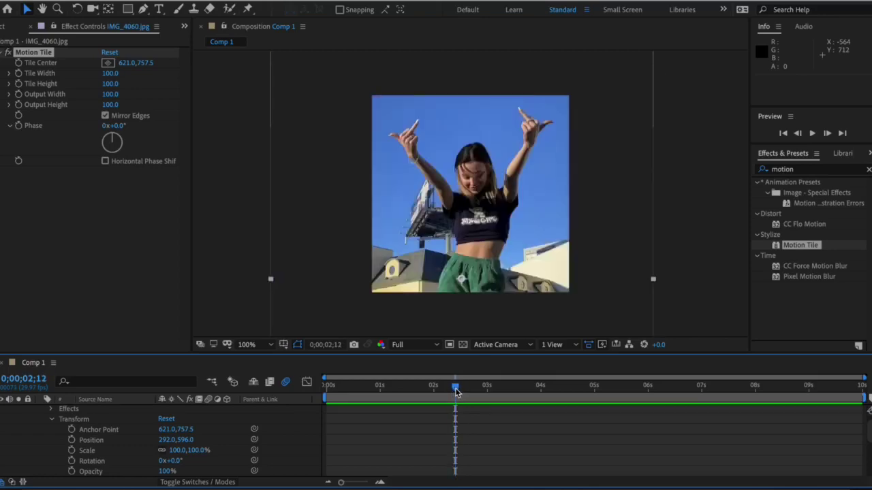
left_click(72, 440)
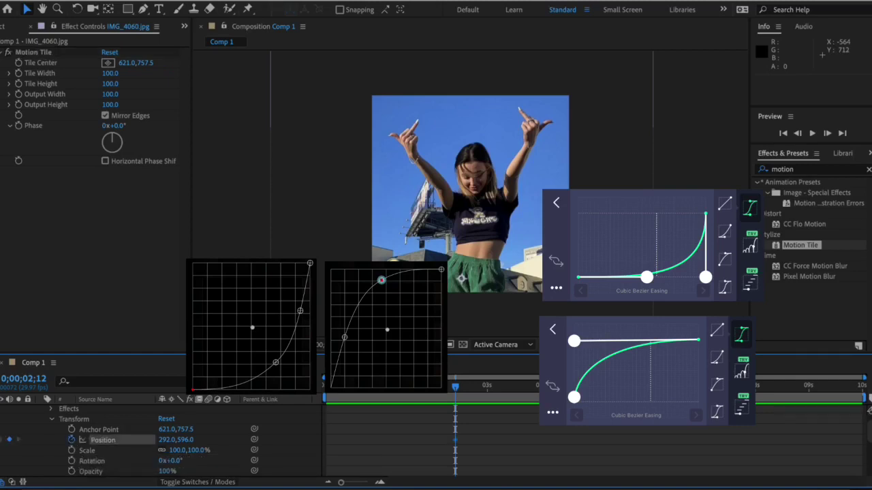
left_click_drag(458, 392, 488, 401)
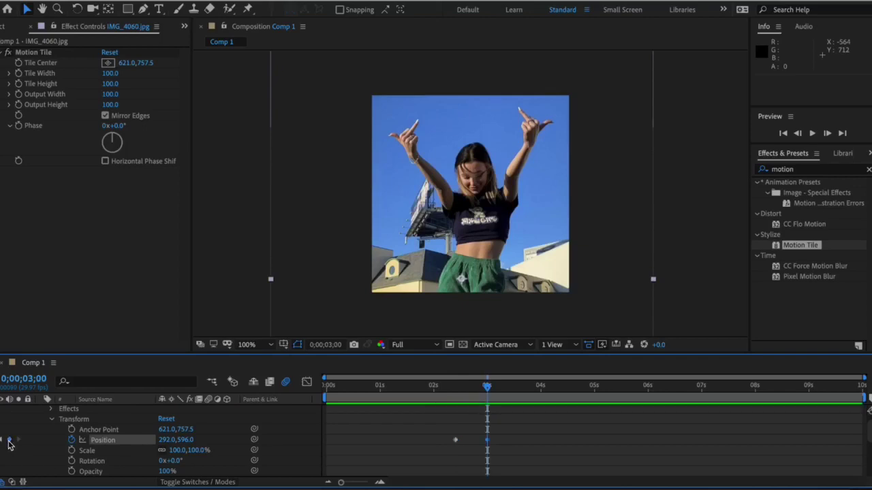
left_click_drag(488, 388, 456, 401)
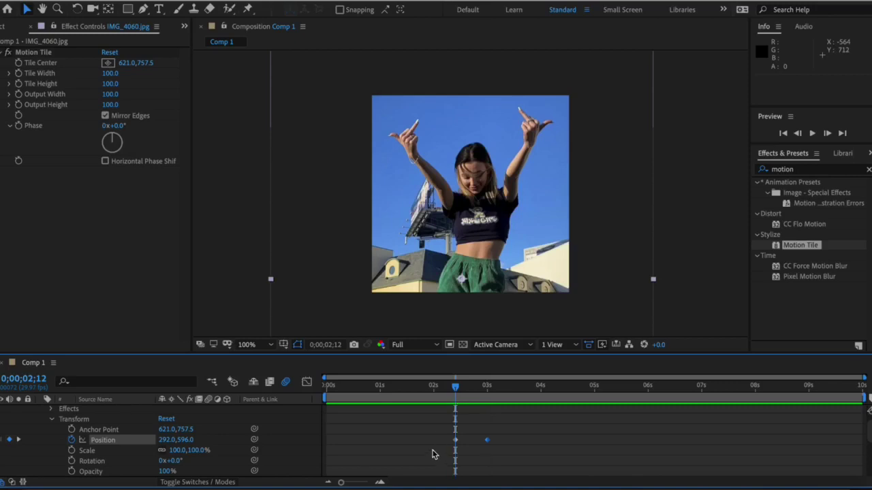
left_click(457, 441)
left_click(183, 440)
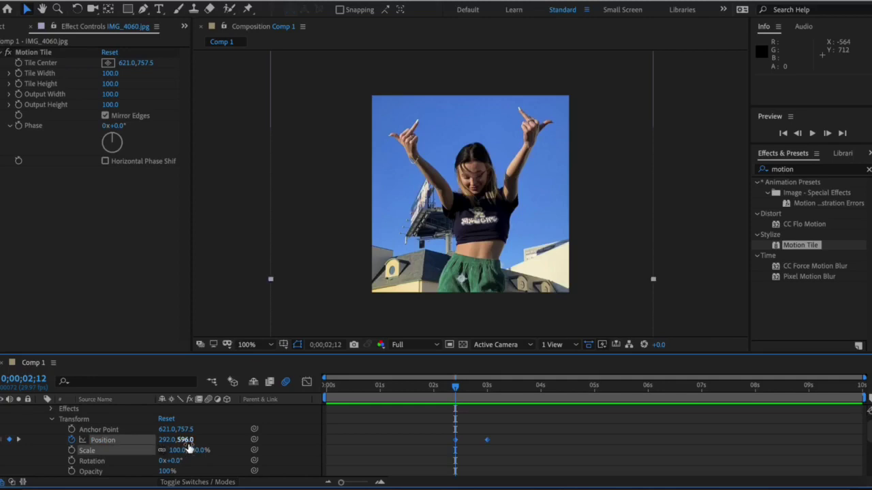
type("99")
key("Return")
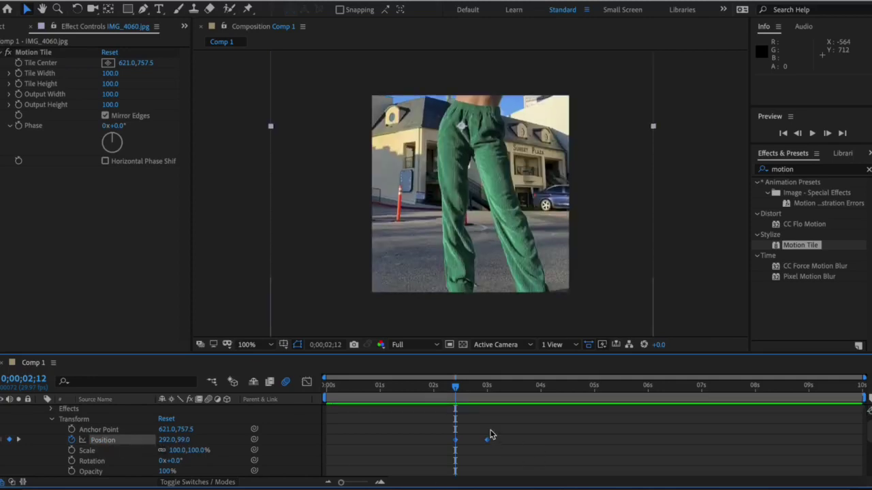
Step: Preview the IMG_4060.jpg layer's vertical move from 0;00;02;12
key("space")
key("space")
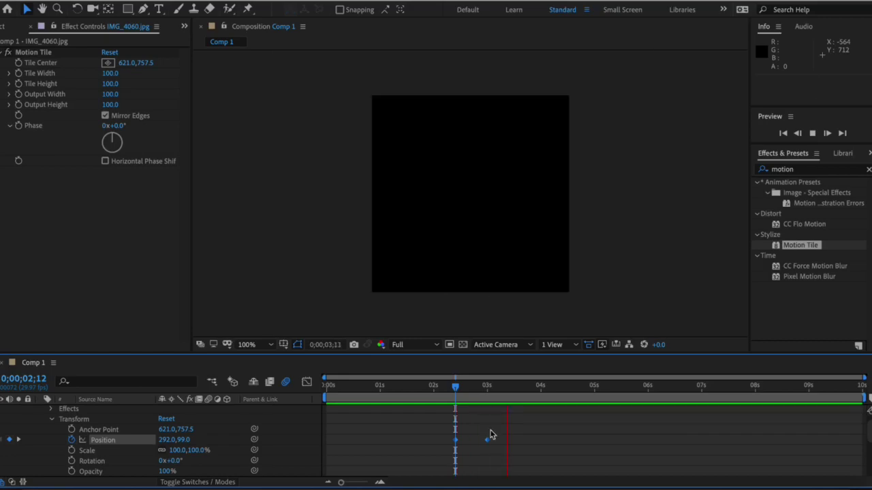
left_click_drag(511, 388, 459, 408)
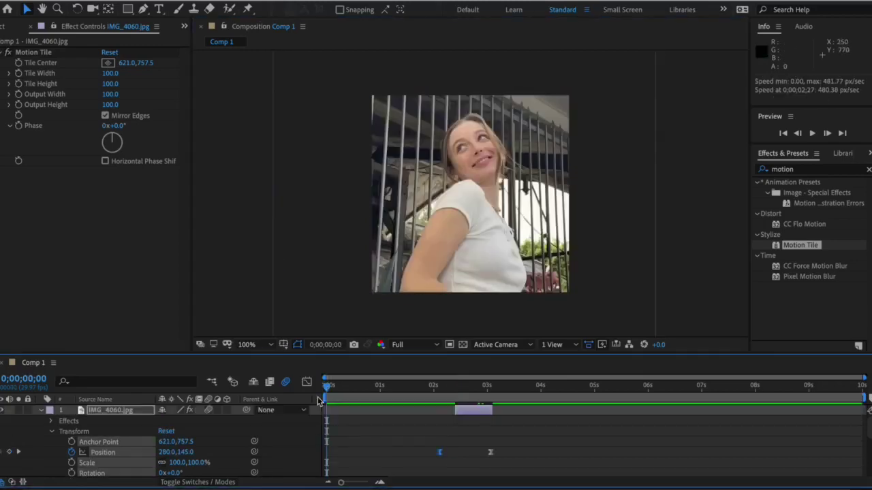
Step: Preview the full sequence of photo transitions from 0;00;00;00 and review the last image's vertical move
key("space")
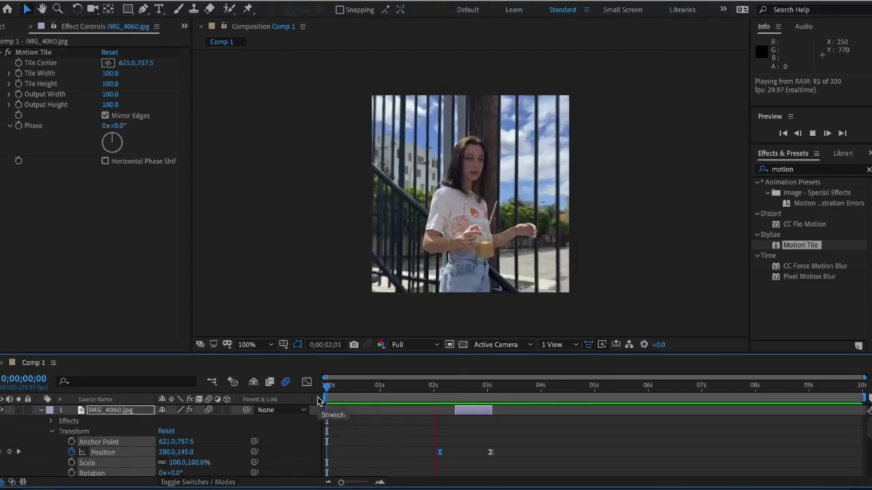
key("space")
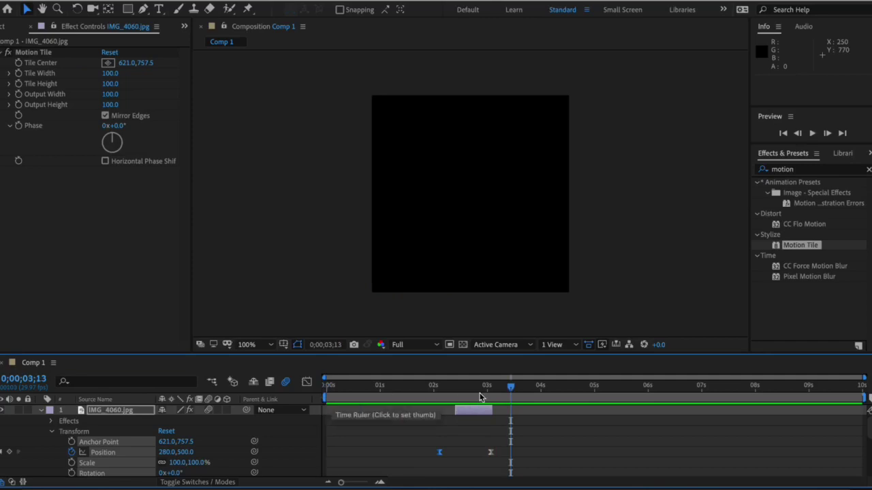
key("space")
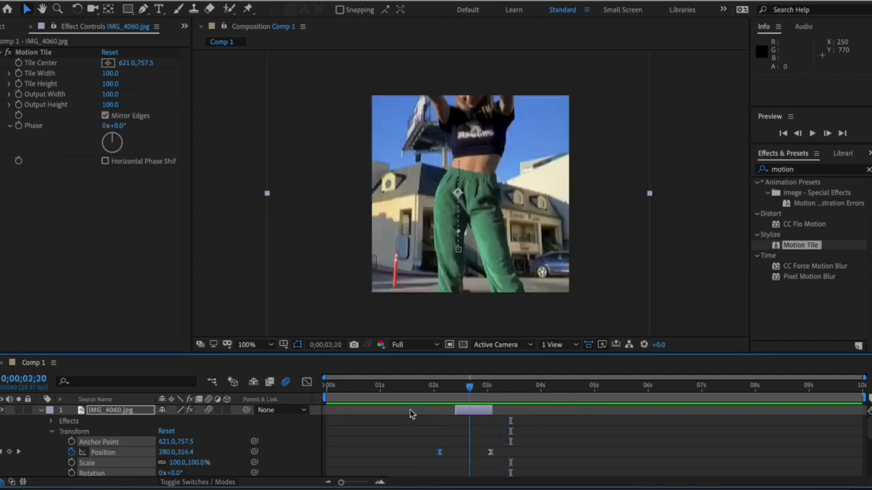